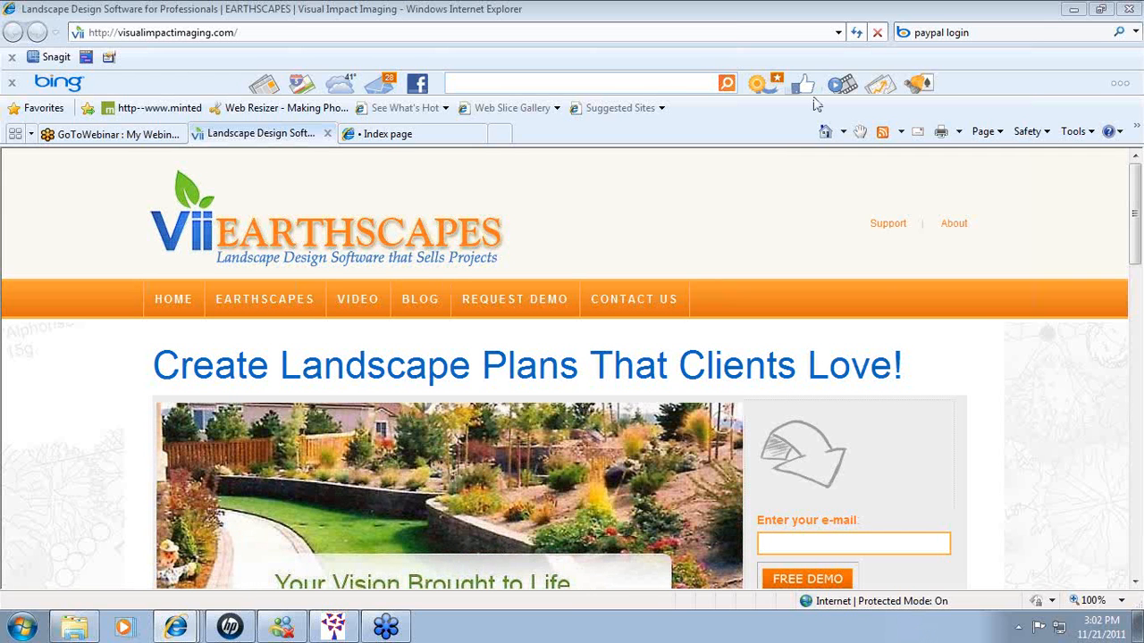
Step: Switch to the running EarthScapes window and close it without saving the project changes
left_click(333, 627)
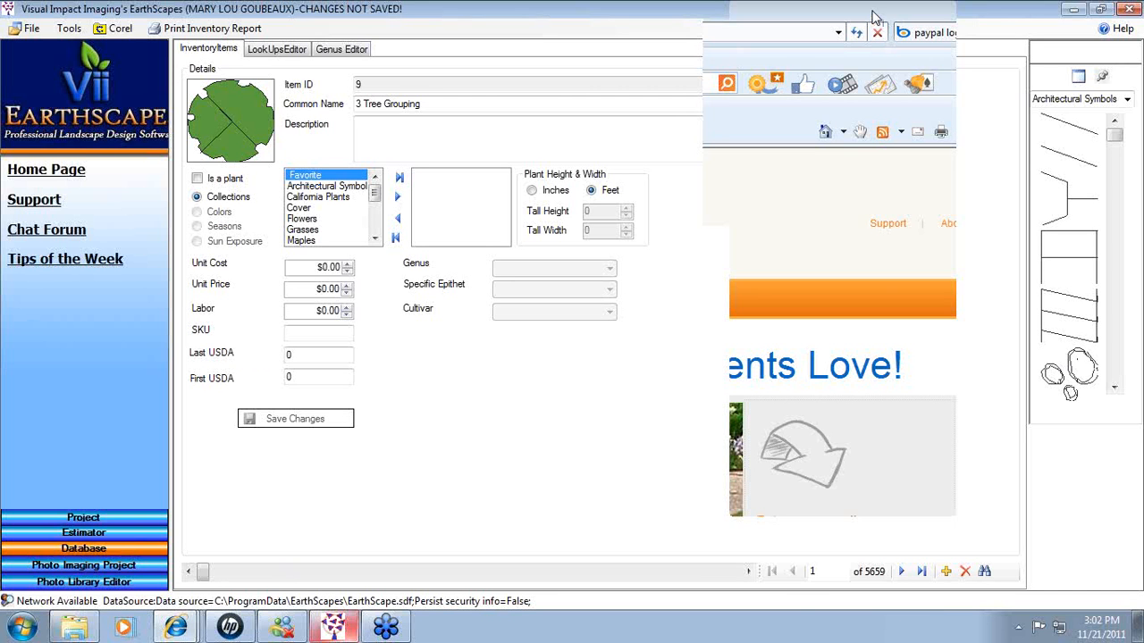
left_click(1133, 10)
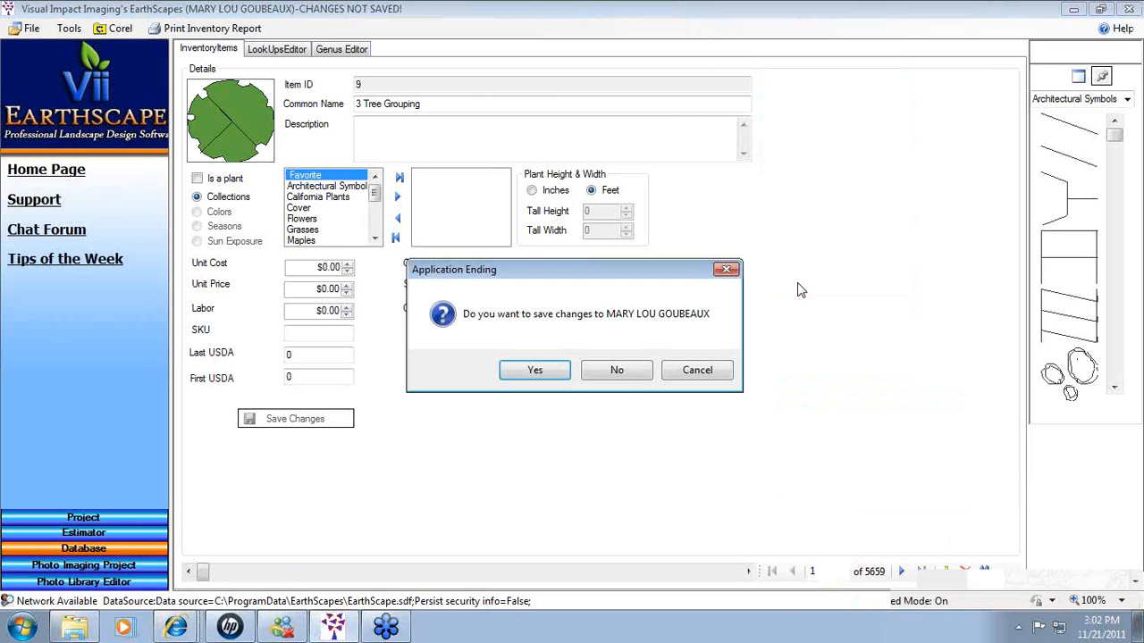
left_click(617, 372)
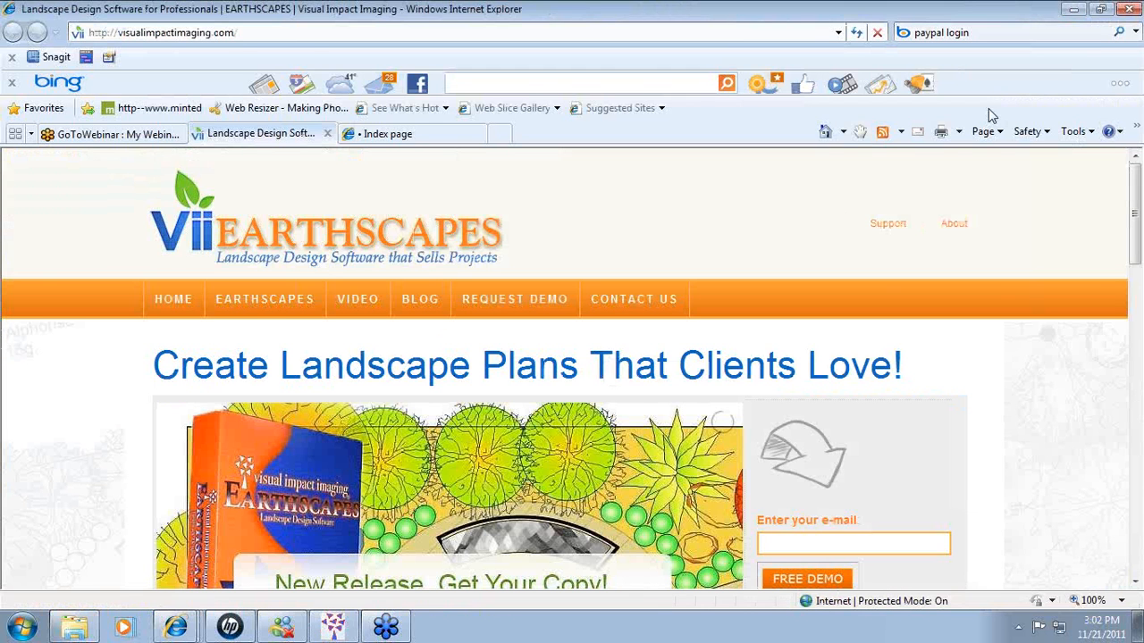
Step: Clear the browser and folder windows off the desktop and launch EarthScapes 1.0
left_click(1075, 9)
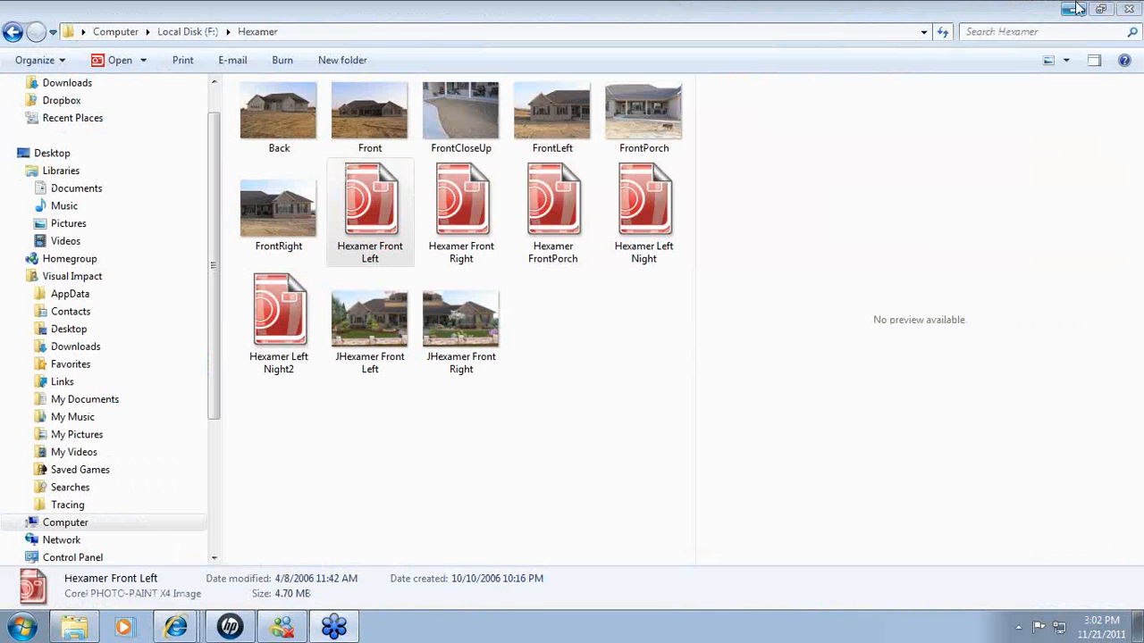
left_click(1118, 14)
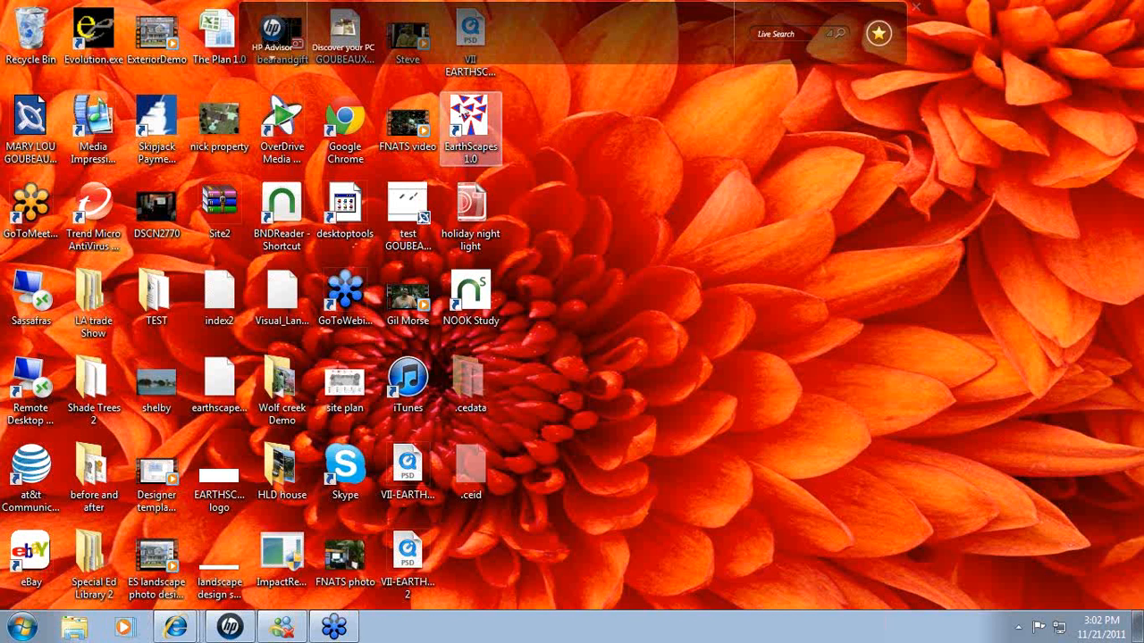
left_click(476, 125)
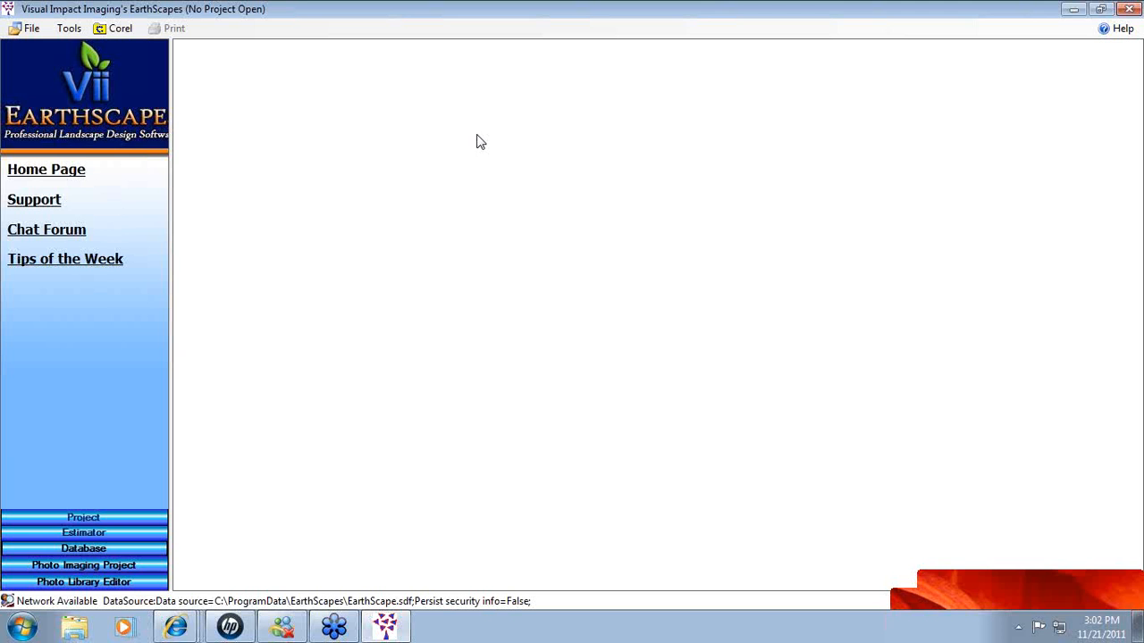
Step: Examine the full list of installed Windows programs for the EarthScapes and Visual Impact entries
left_click(29, 630)
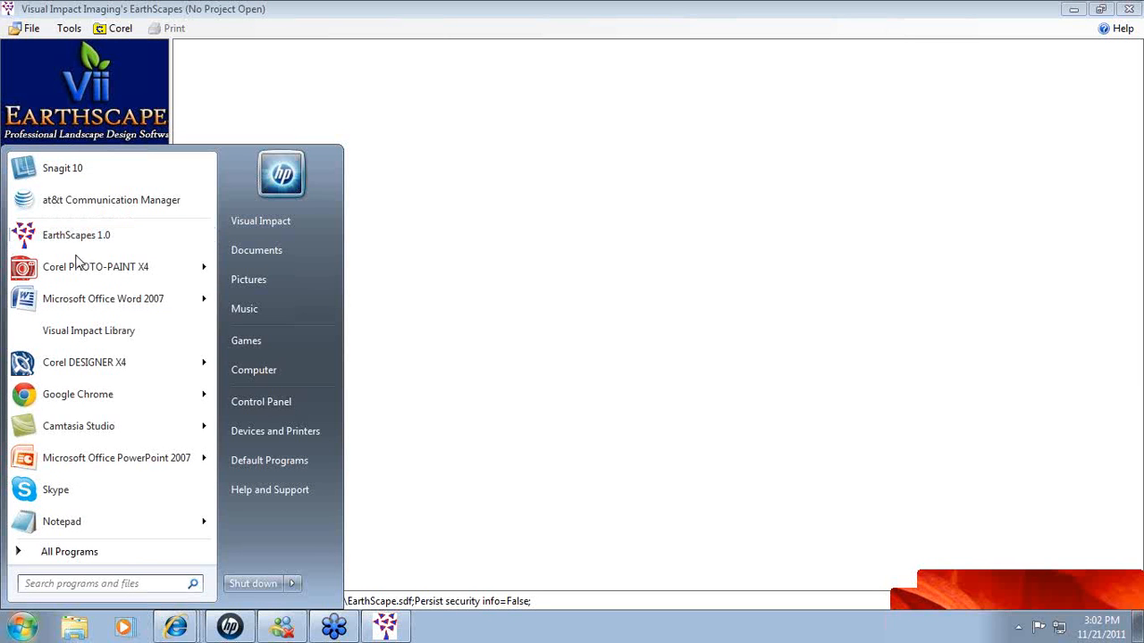
left_click(78, 554)
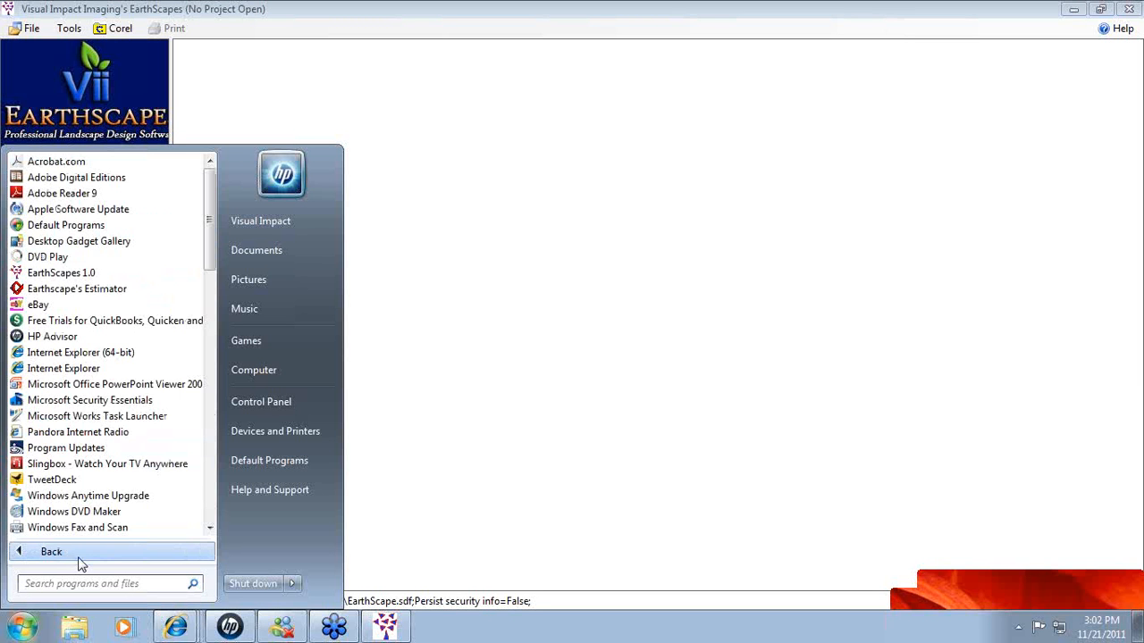
left_click_drag(214, 260, 184, 506)
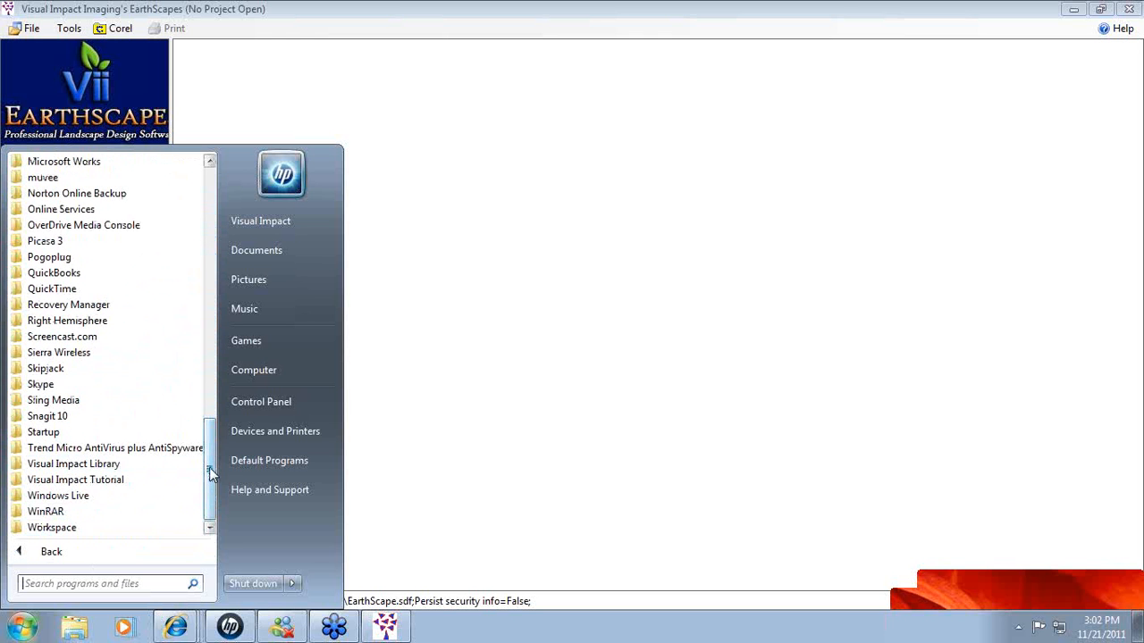
mouse_move(209, 467)
left_mouse_down()
mouse_move(202, 376)
mouse_move(207, 469)
left_mouse_up()
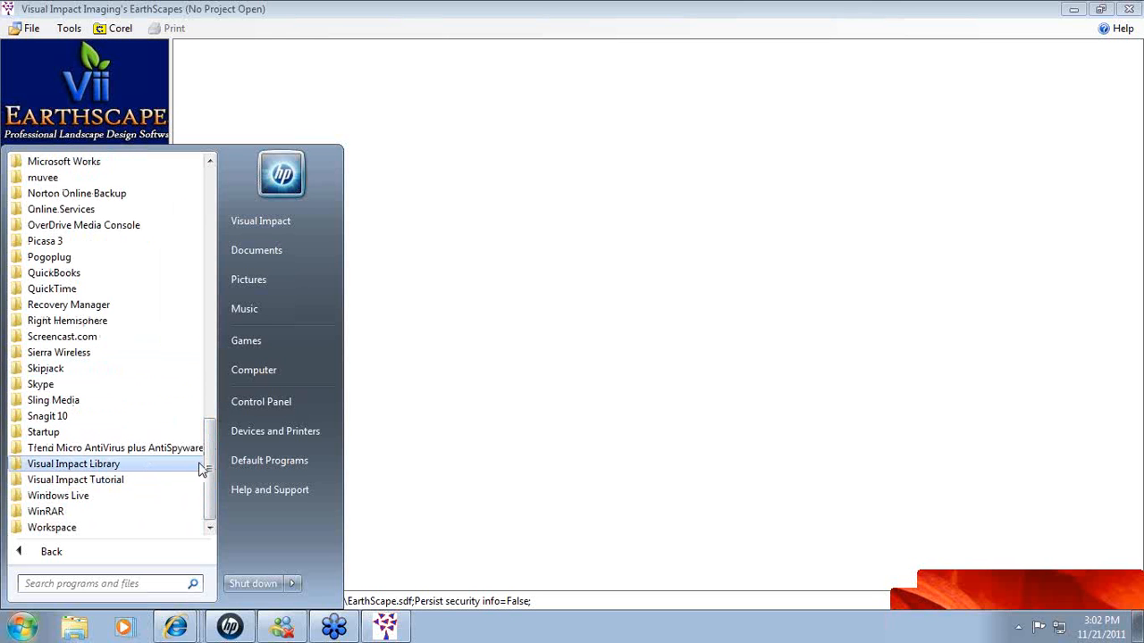
left_click_drag(209, 463, 268, 221)
left_click(549, 229)
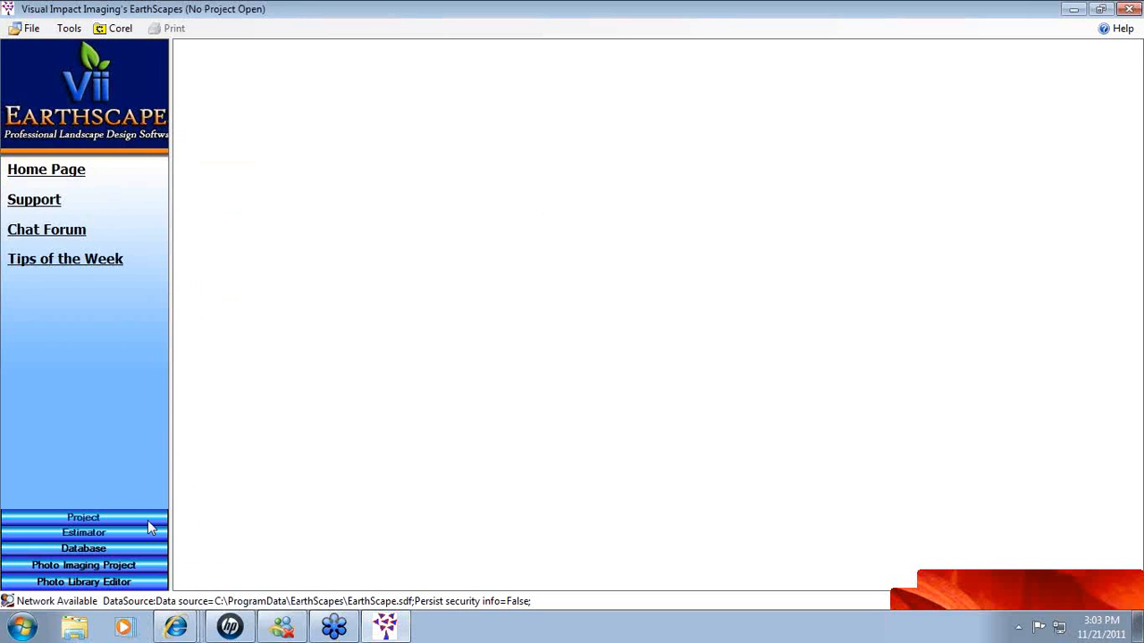
left_click(39, 631)
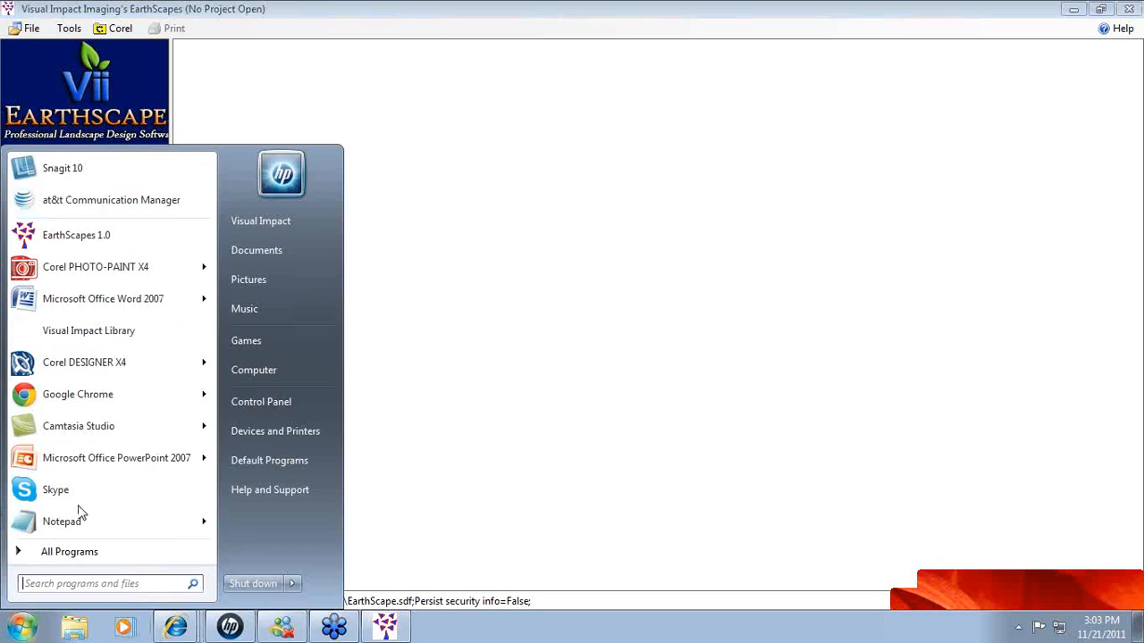
left_click(85, 557)
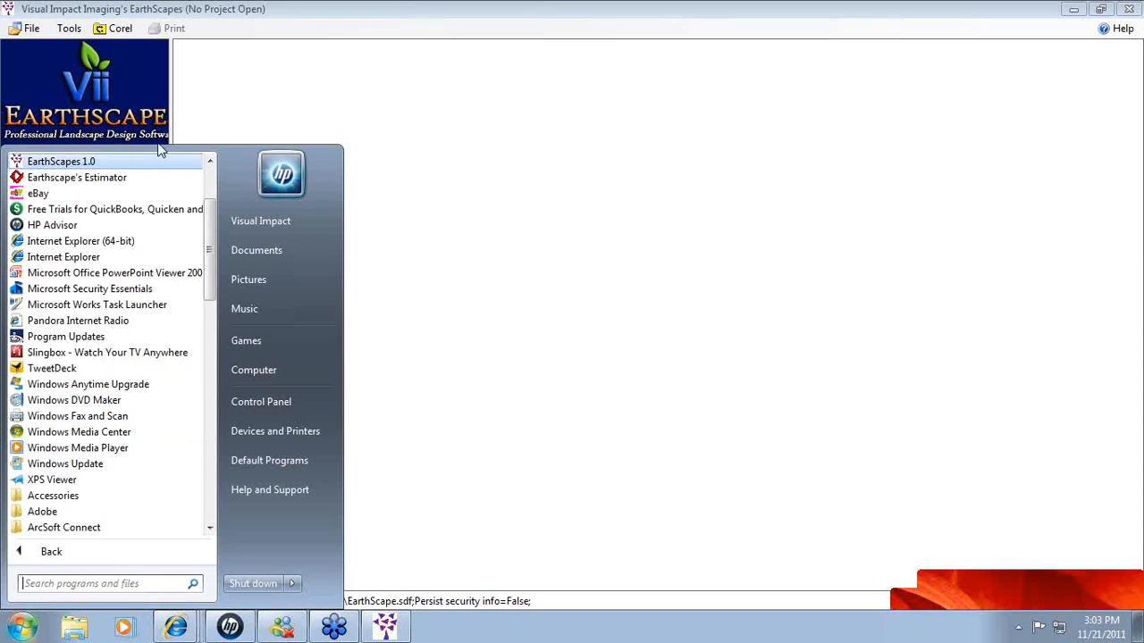
left_click(232, 119)
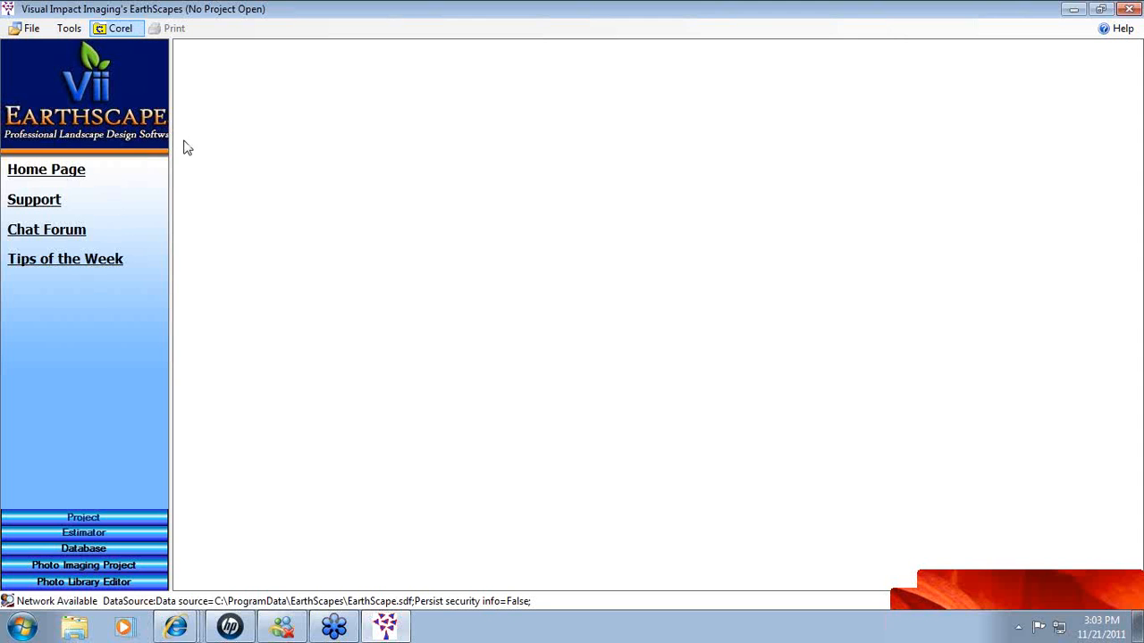
Step: Launch an independent instance of Corel Designer from EarthScapes and maximize its window
left_click(132, 34)
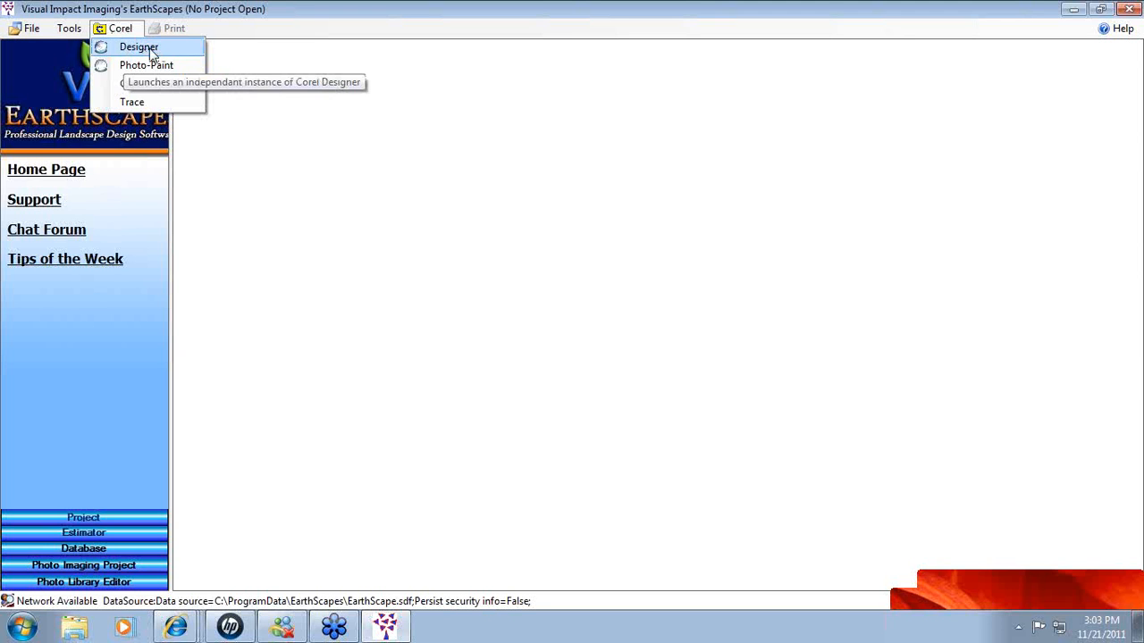
left_click(151, 52)
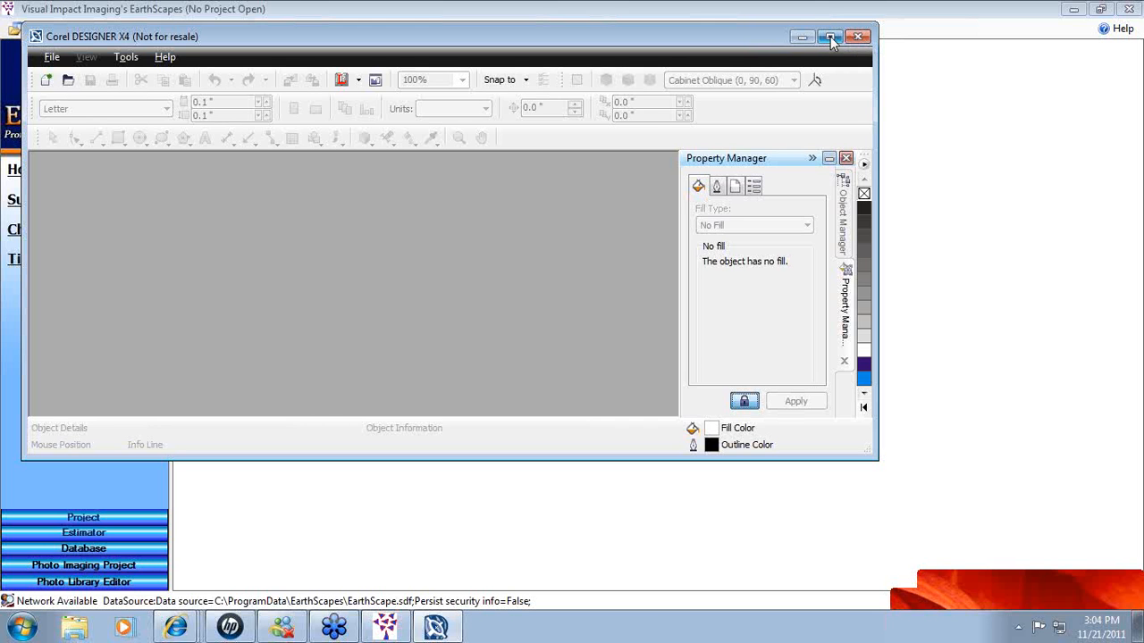
left_click(830, 37)
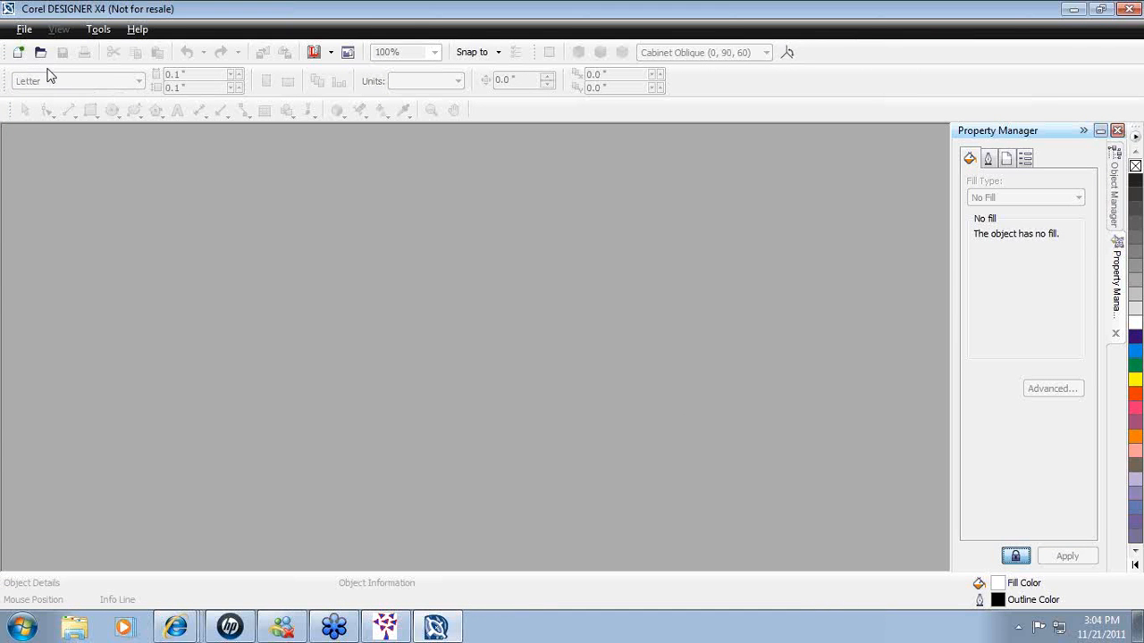
Step: Start a new drawing from a template and browse the template files on disk
left_click(26, 33)
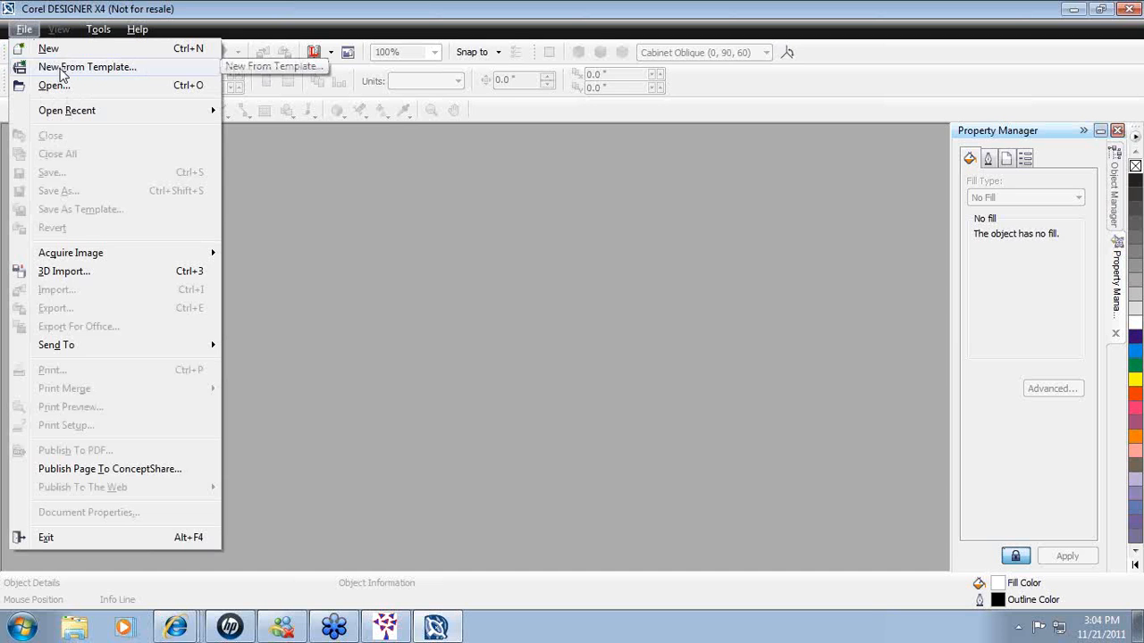
left_click(63, 72)
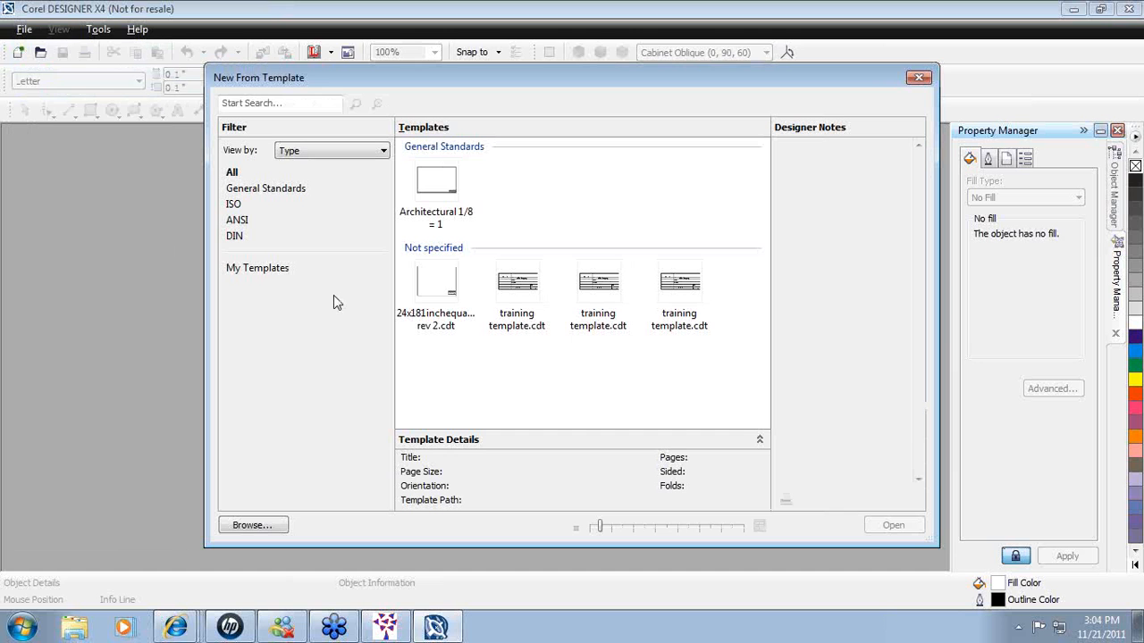
left_click(265, 529)
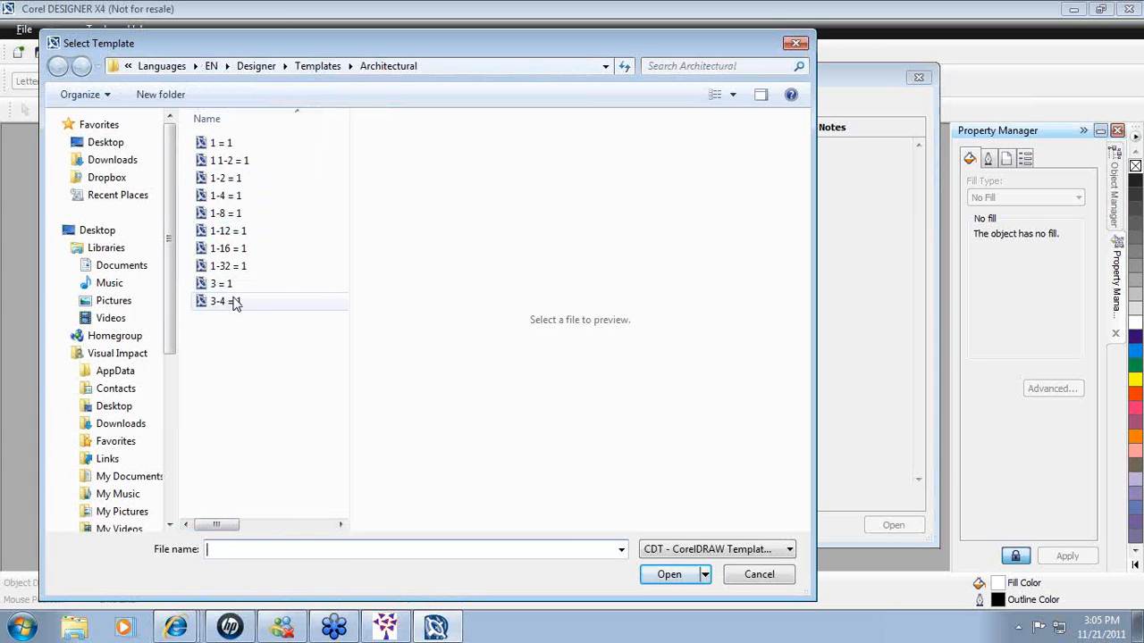
Step: Examine the scale templates in the Engineering folder and return to the Templates folder
left_click(317, 66)
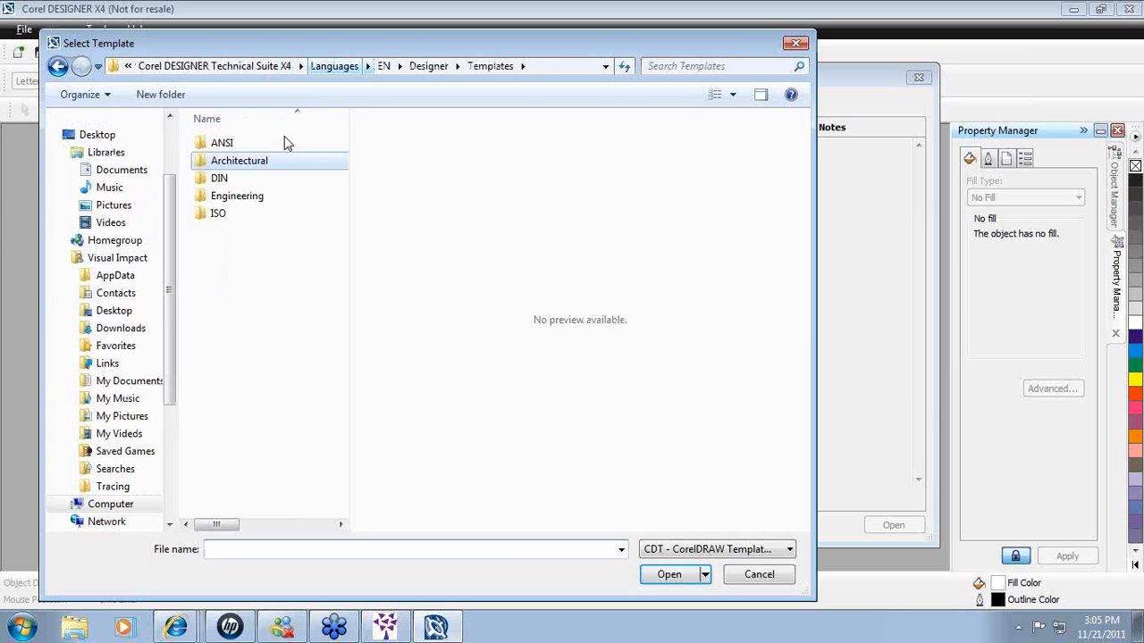
double_click(240, 199)
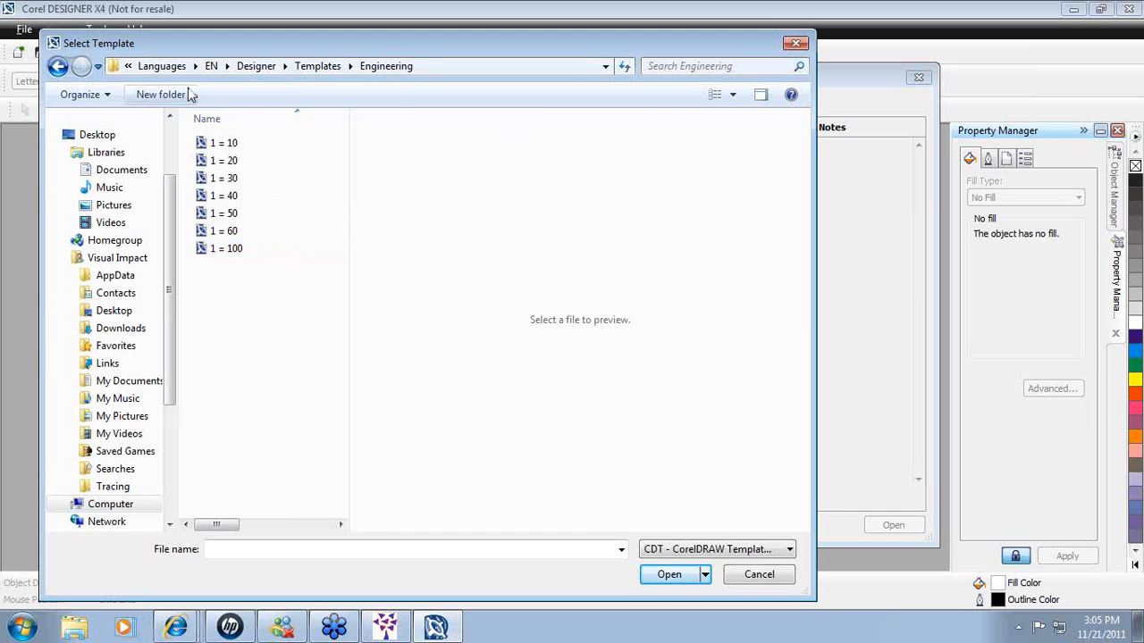
left_click(323, 71)
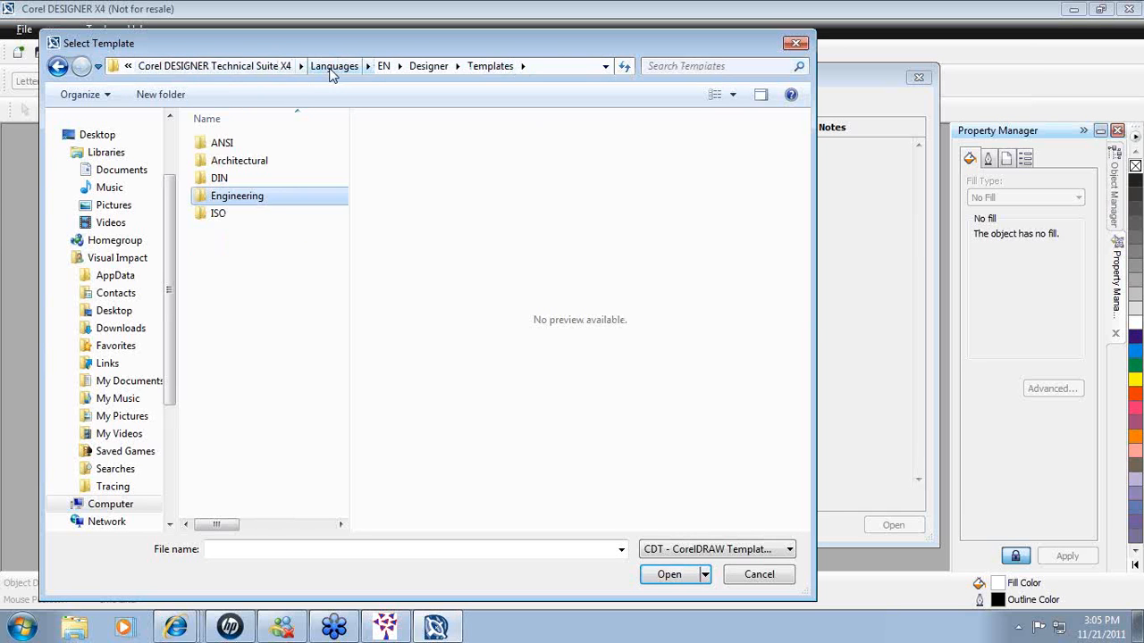
Step: Create the drawing from the 1-16 = 1 template in the Architectural folder
left_click(256, 165)
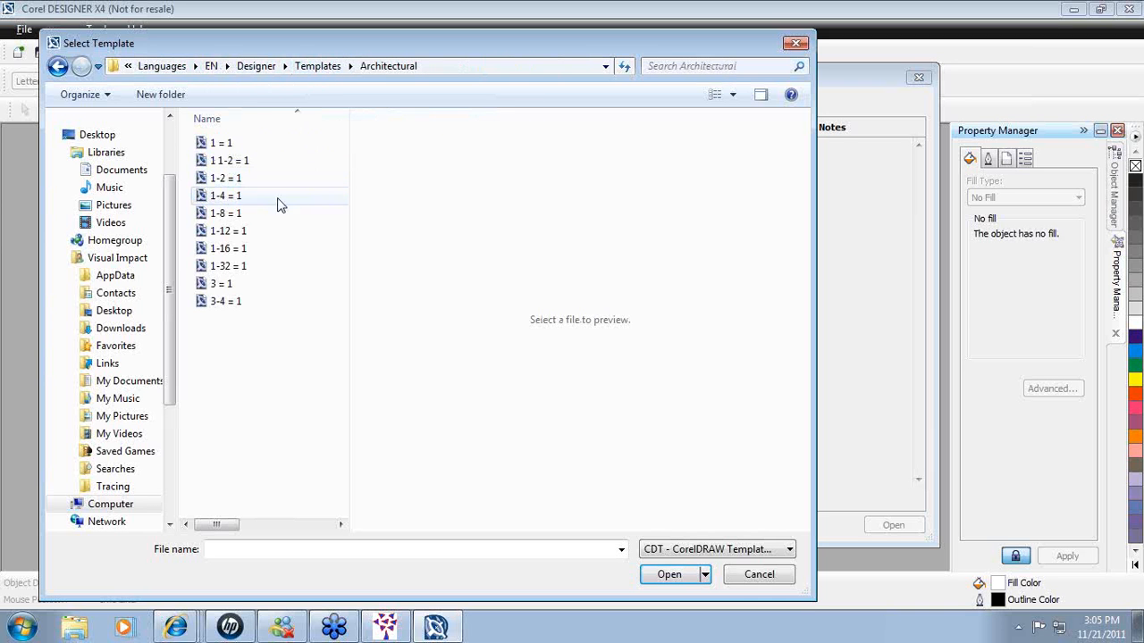
left_click(254, 249)
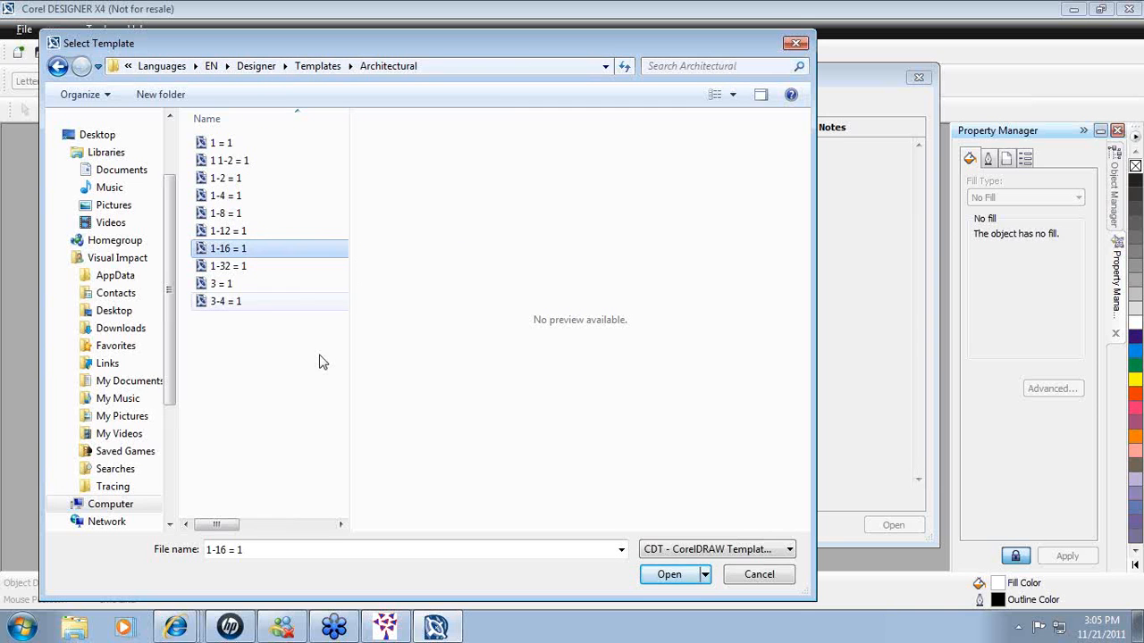
left_click(665, 579)
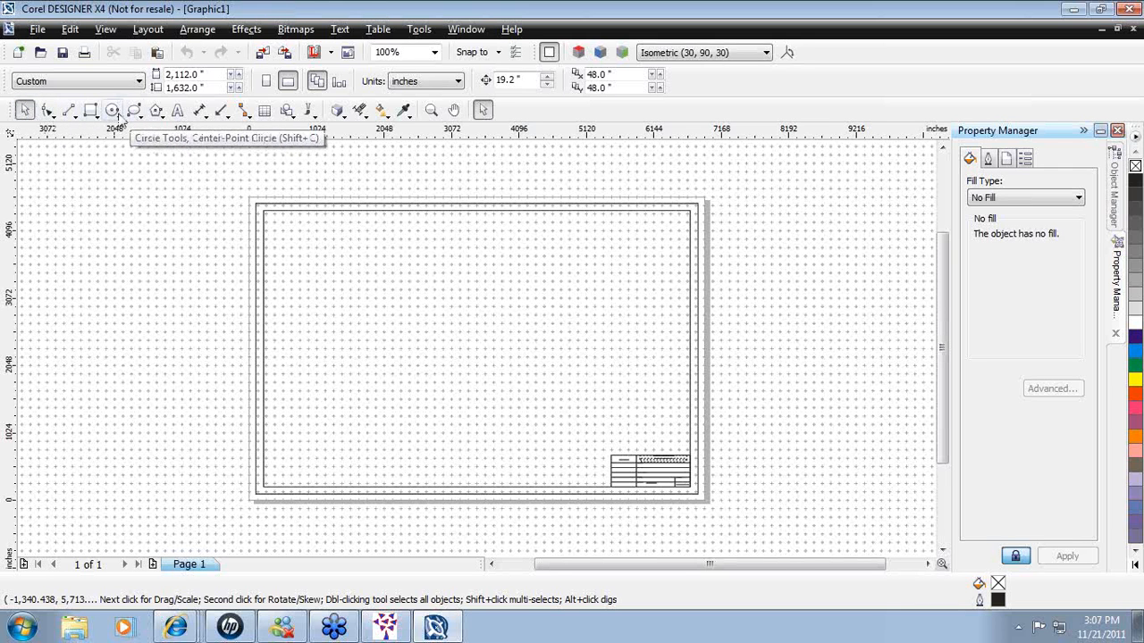
Step: Activate the Pick tool and zoom the view to fit the page
left_click(21, 116)
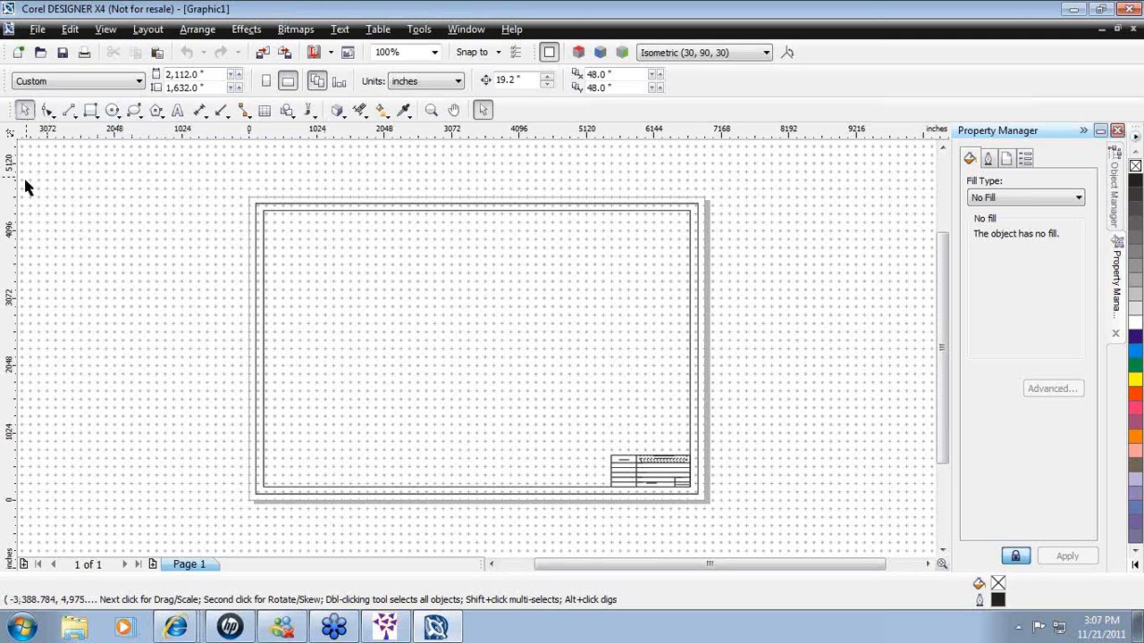
left_click_drag(11, 282, 8, 472)
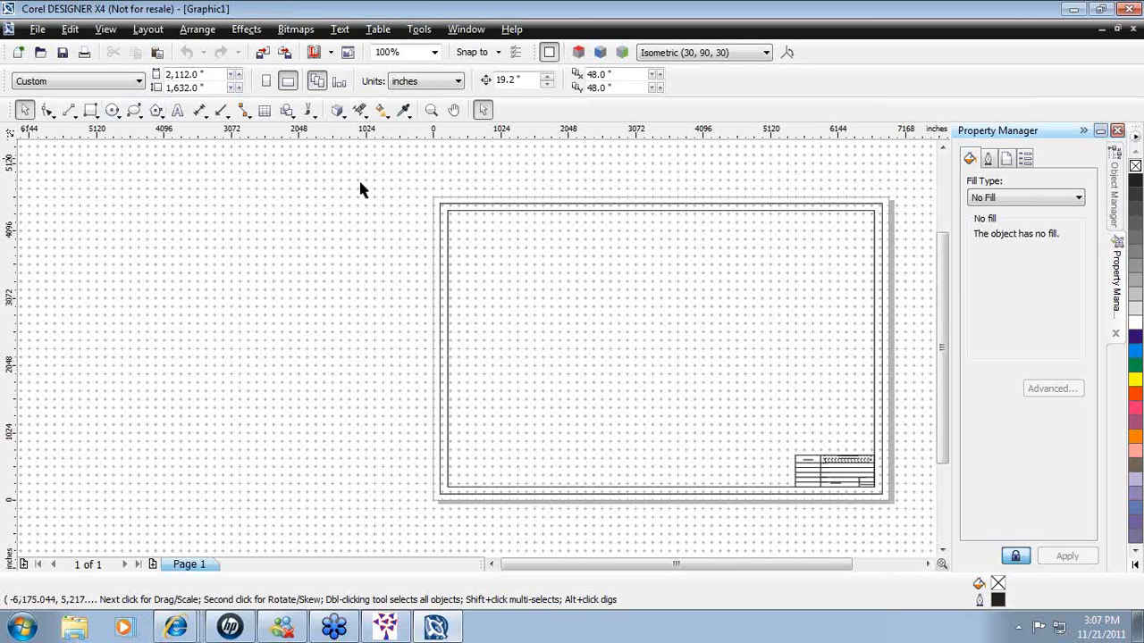
left_click(436, 54)
left_click(435, 54)
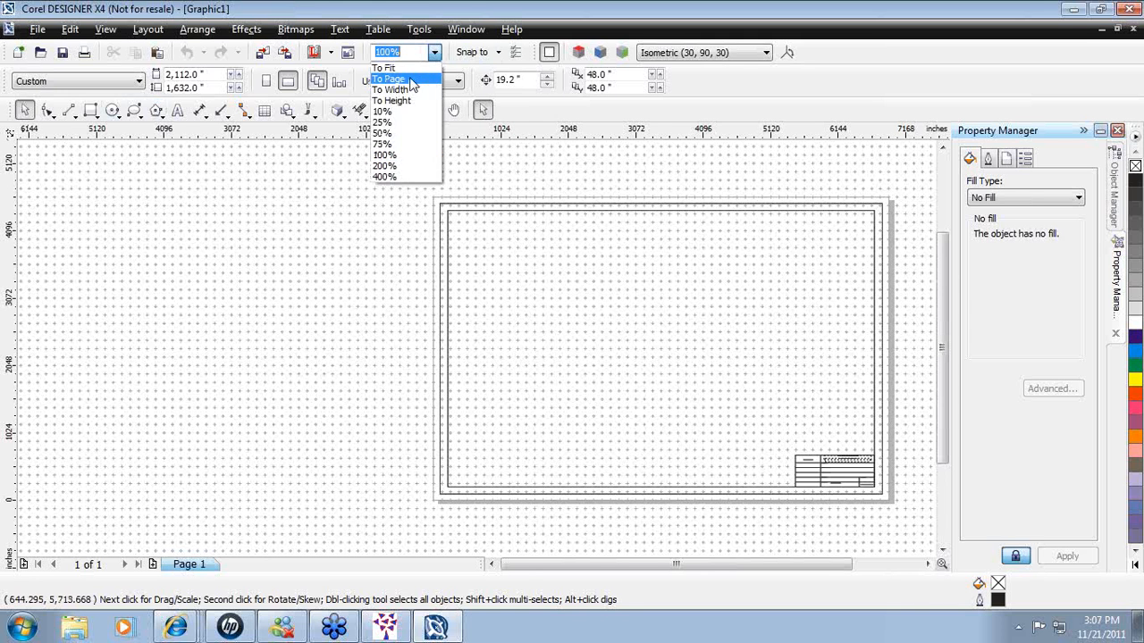
left_click(409, 89)
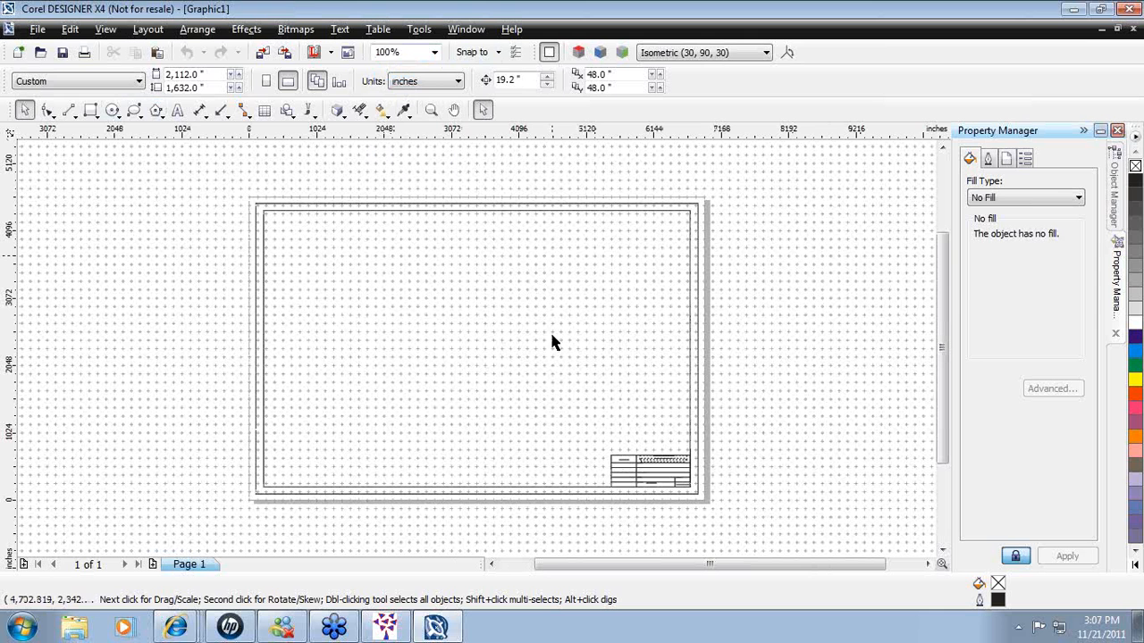
Step: Draw a center-point circle about 942 inches in diameter near the page's upper-left corner, and deselect it
left_click(112, 111)
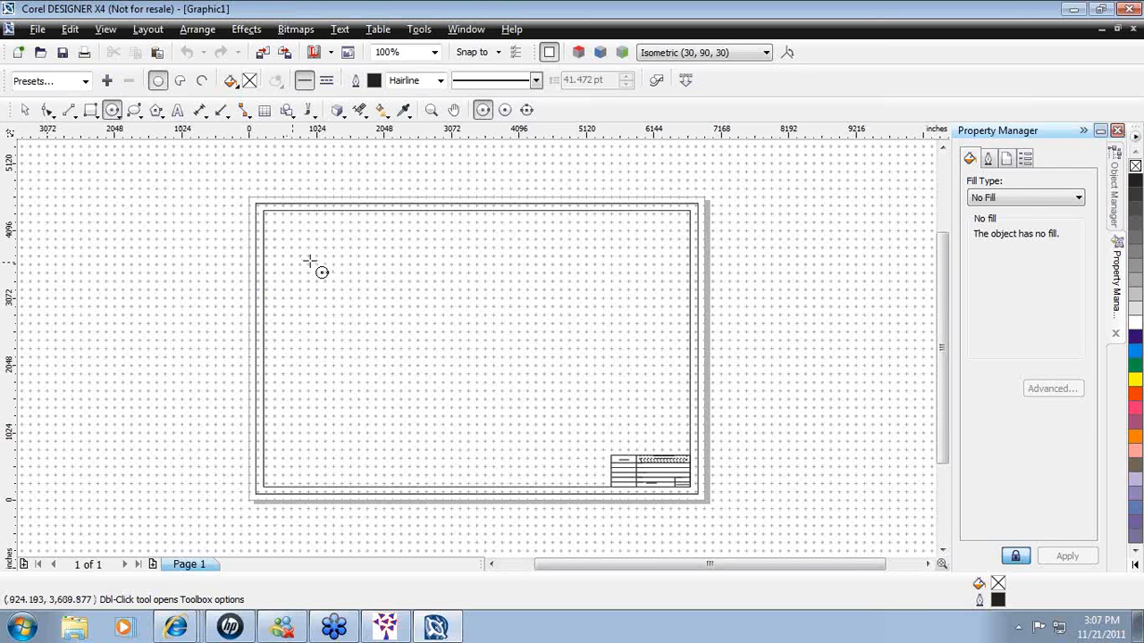
left_click_drag(307, 254, 331, 271)
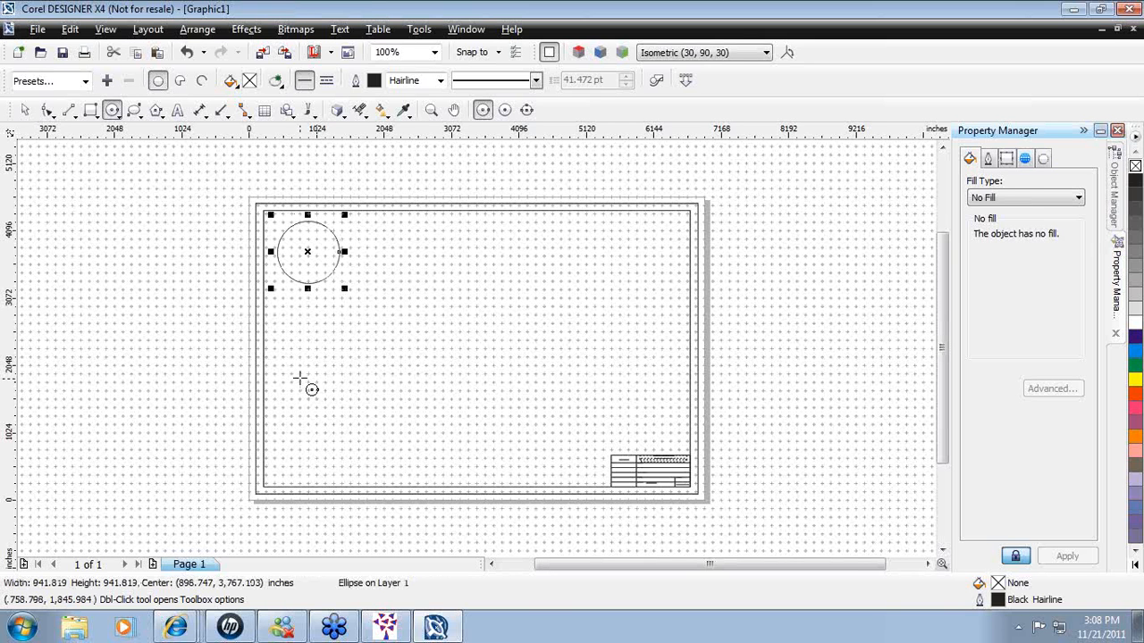
left_click(25, 110)
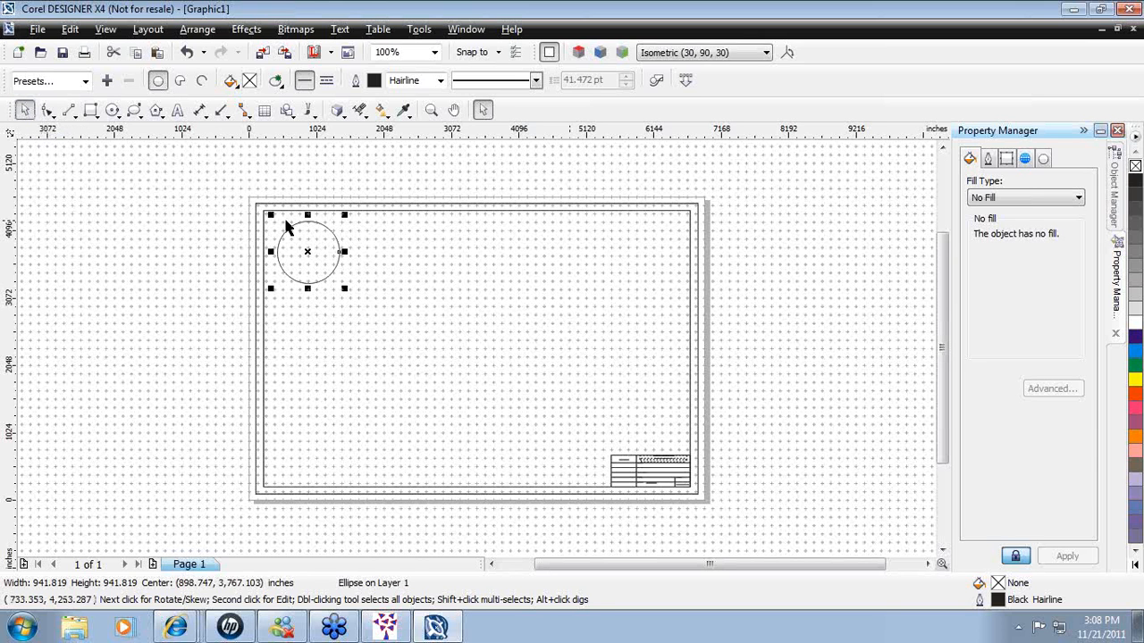
left_click(227, 219)
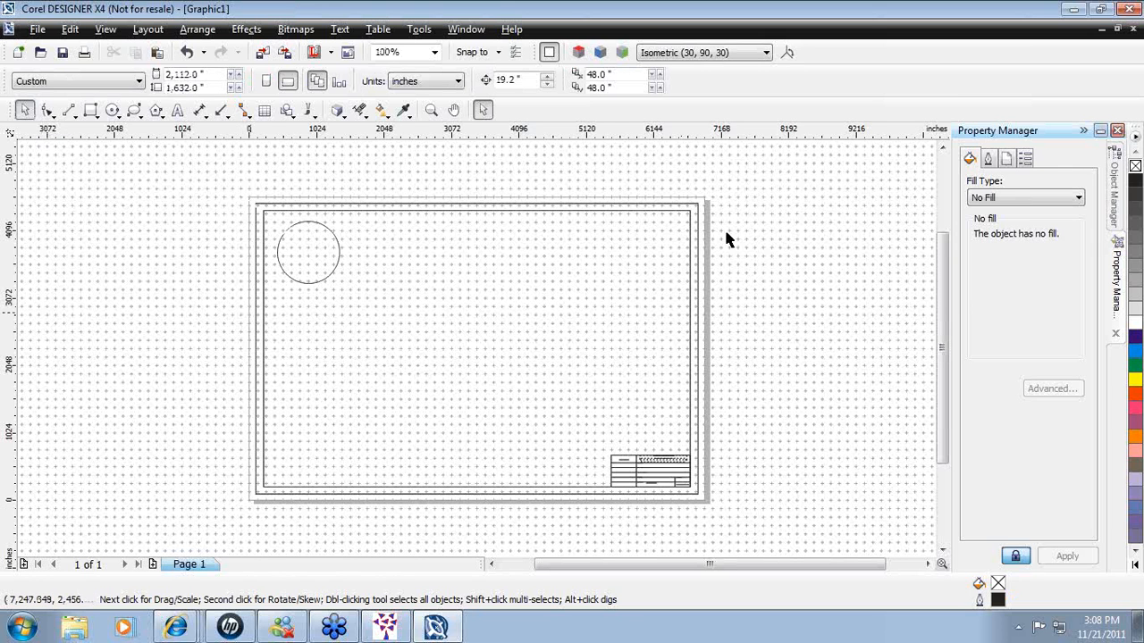
Step: Set the drawing units to feet and draw a center-point circle about 78 feet in diameter beside the first circle
left_click(460, 82)
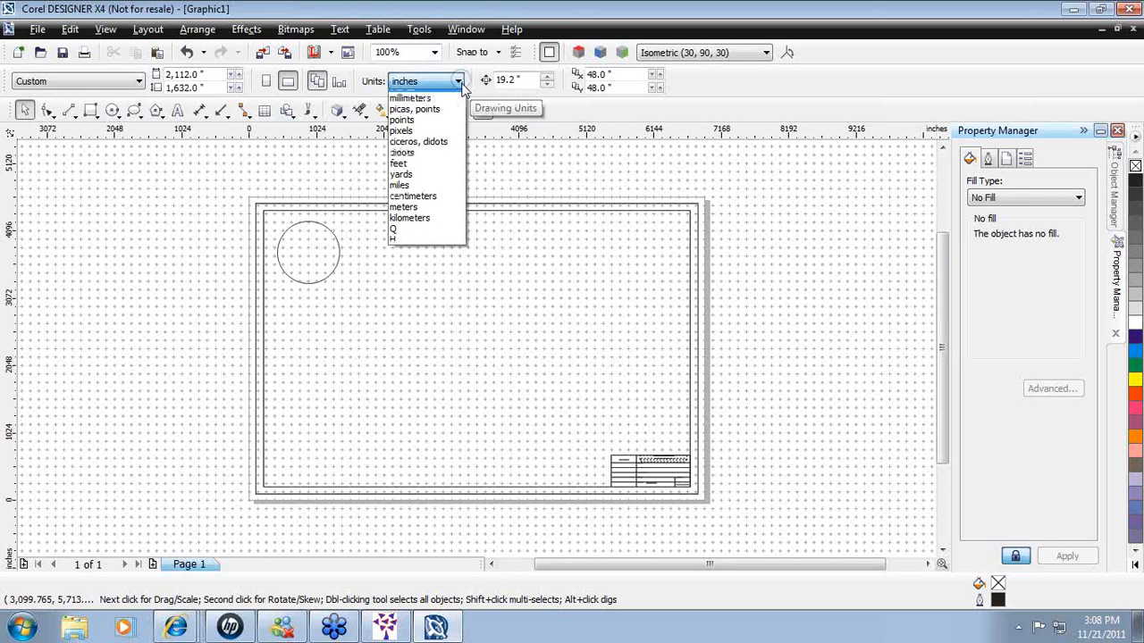
left_click(434, 172)
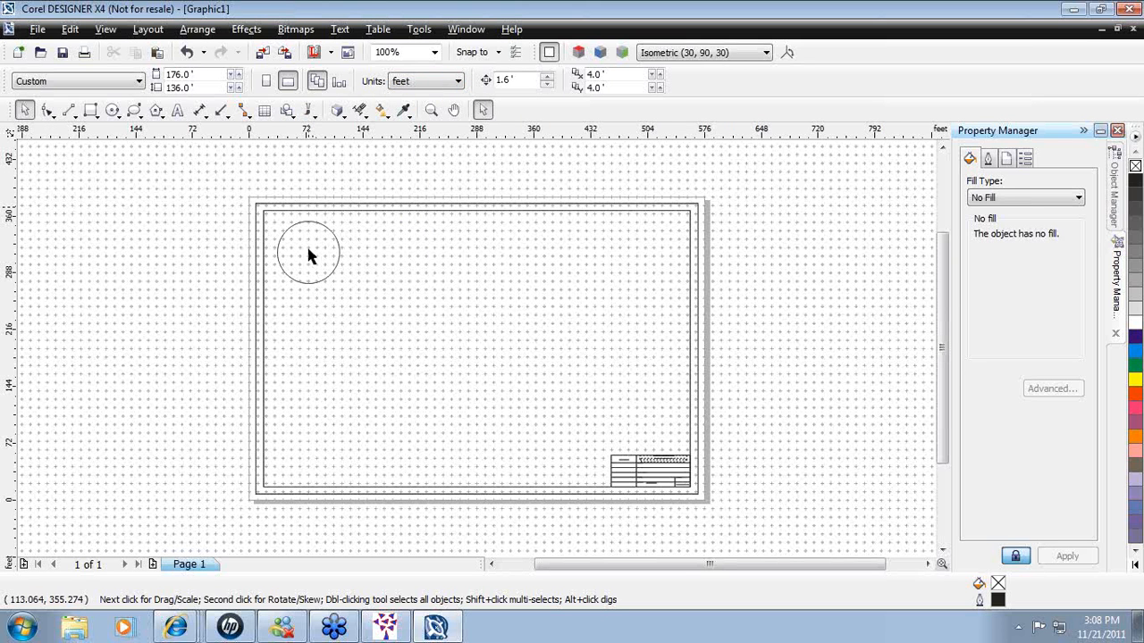
left_click(113, 112)
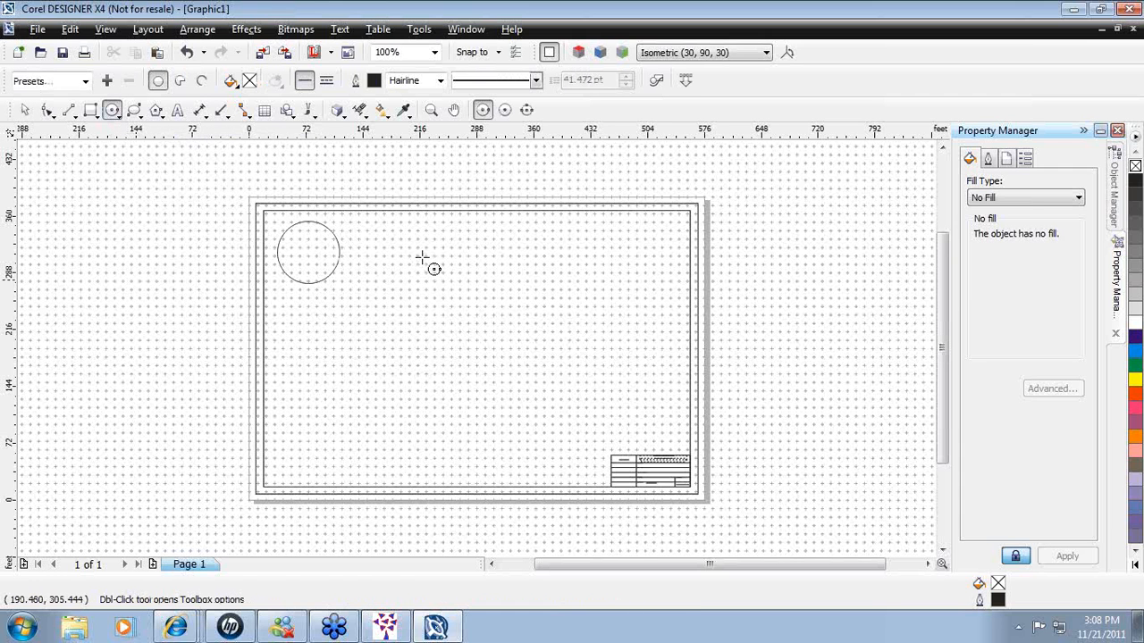
left_click_drag(421, 257, 424, 285)
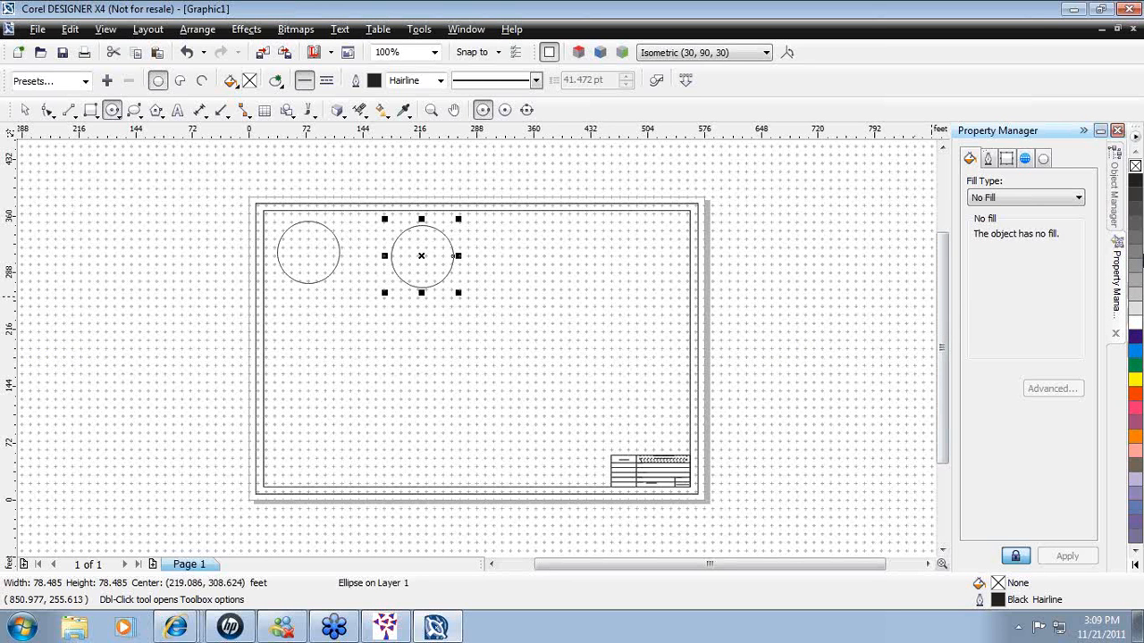
Step: View the Object Manager, and close and reopen the Property Manager docker
left_click(1117, 202)
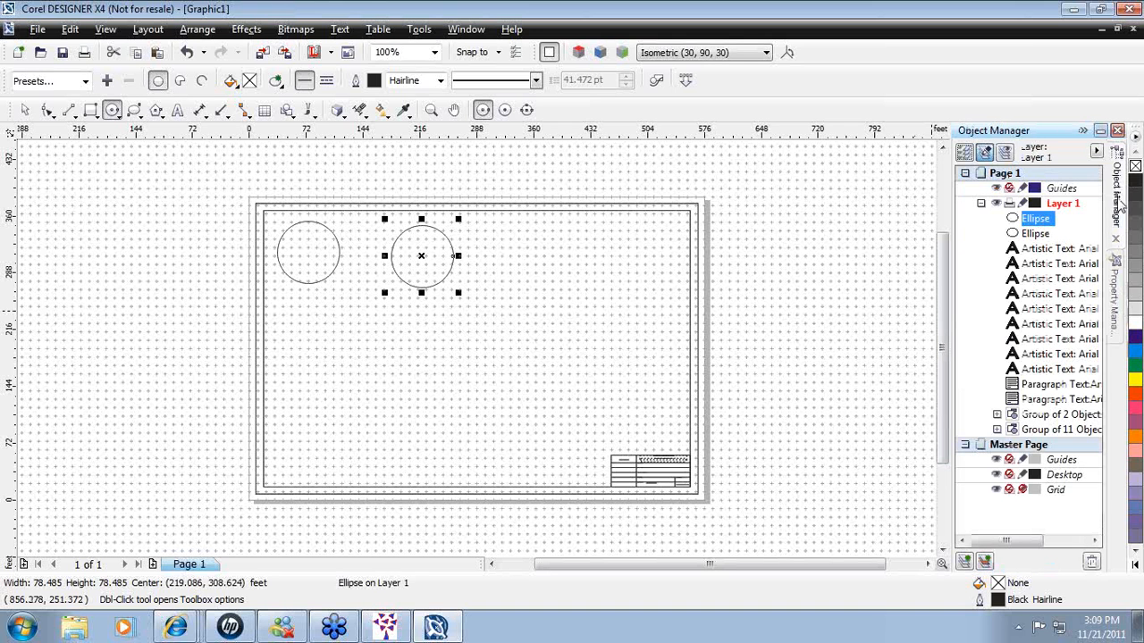
left_click(1114, 311)
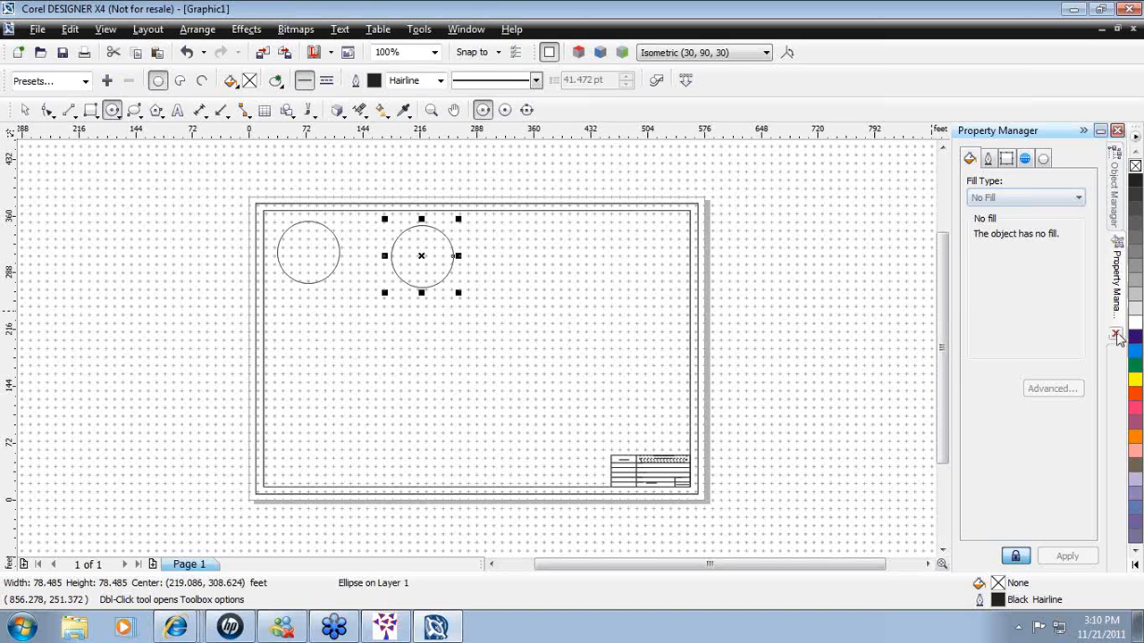
left_click(1115, 333)
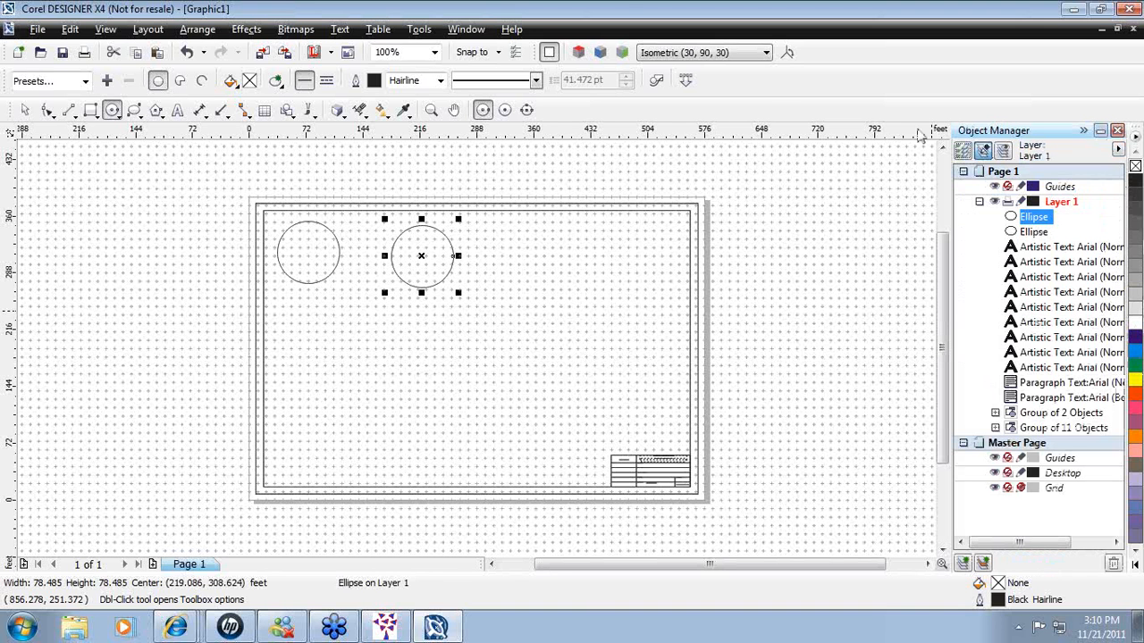
left_click(468, 30)
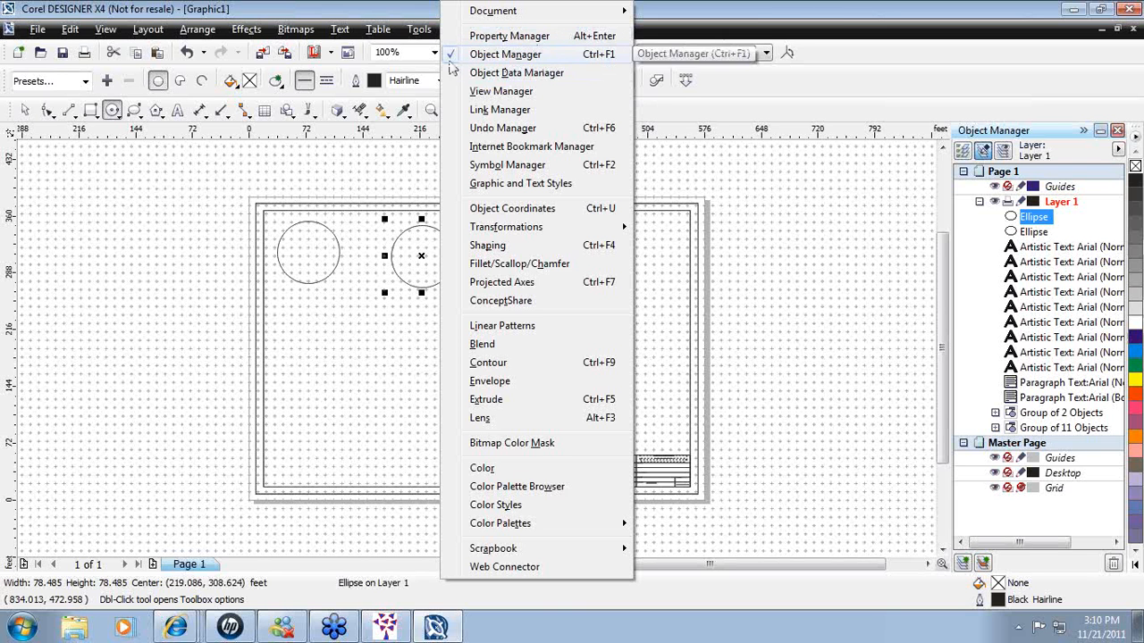
left_click(493, 36)
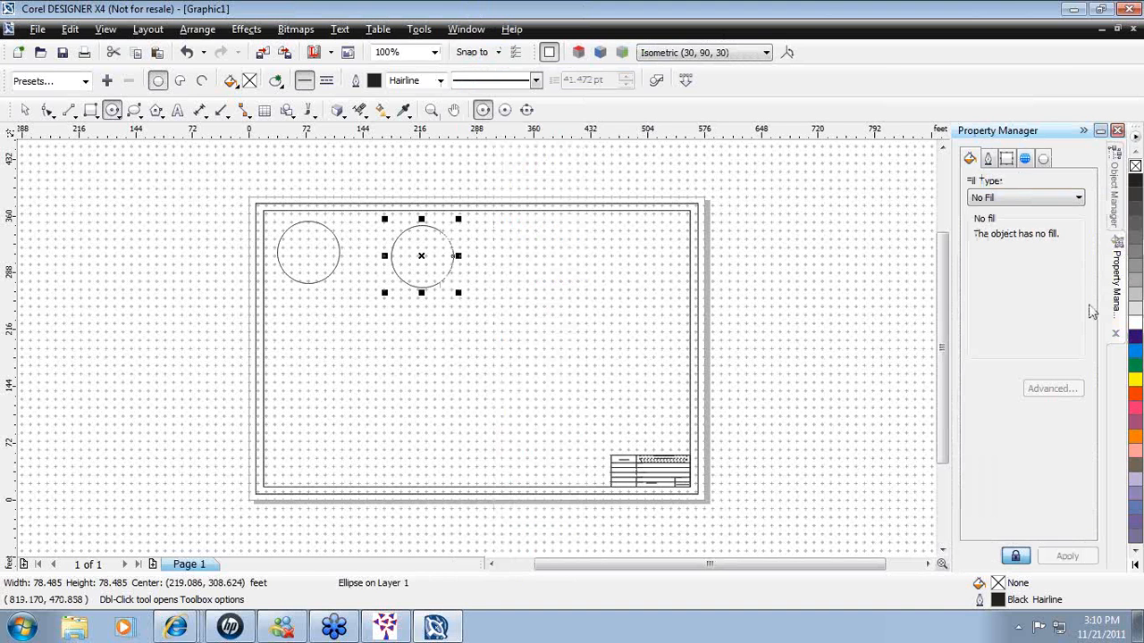
Step: Switch between the Object Manager and Property Manager dockers and check both in the list of available dockers
left_click(1124, 198)
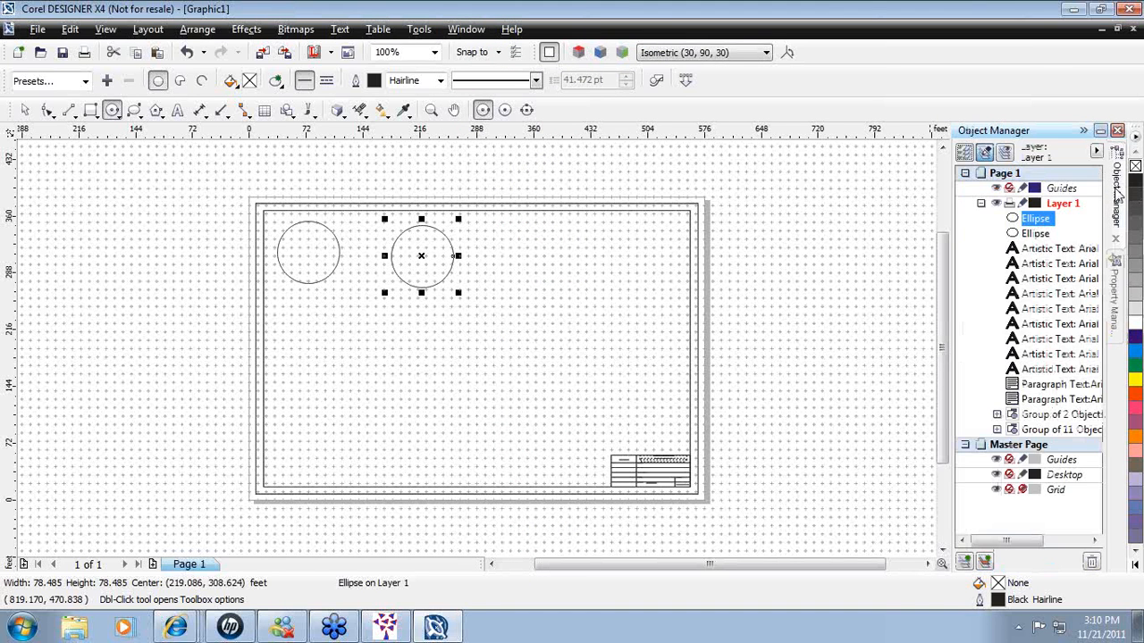
left_click(1119, 313)
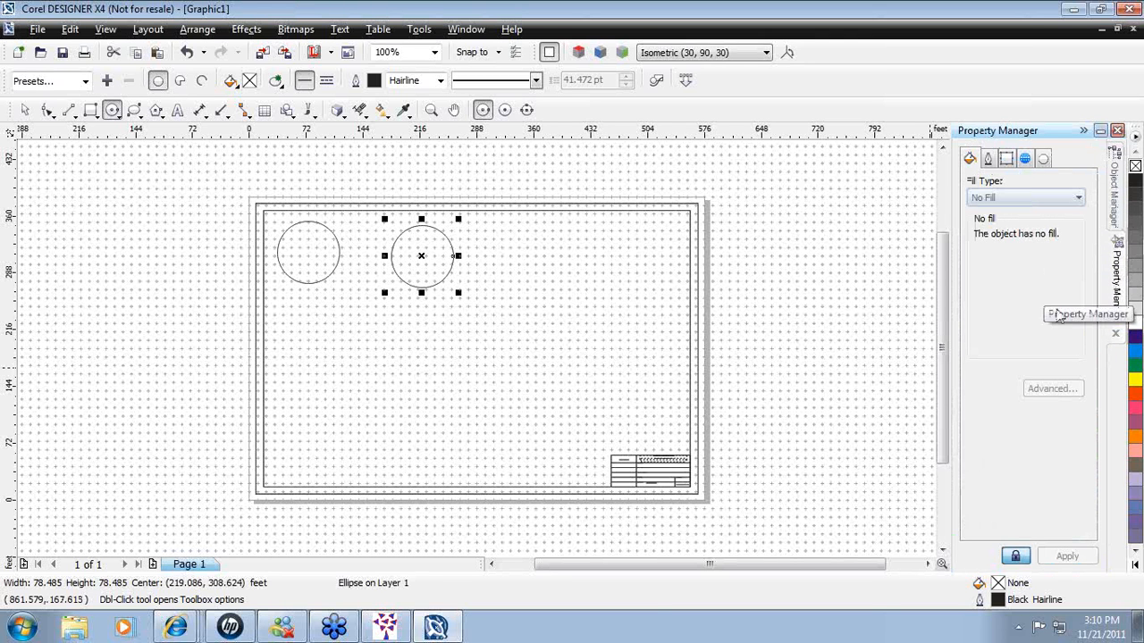
left_click(467, 30)
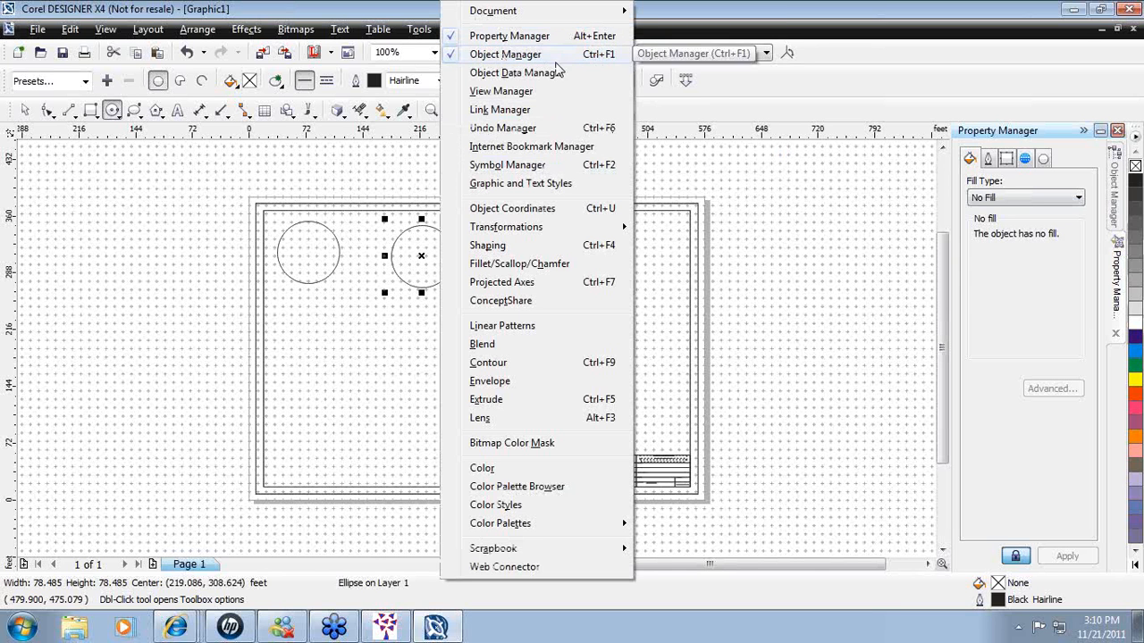
left_click(1021, 277)
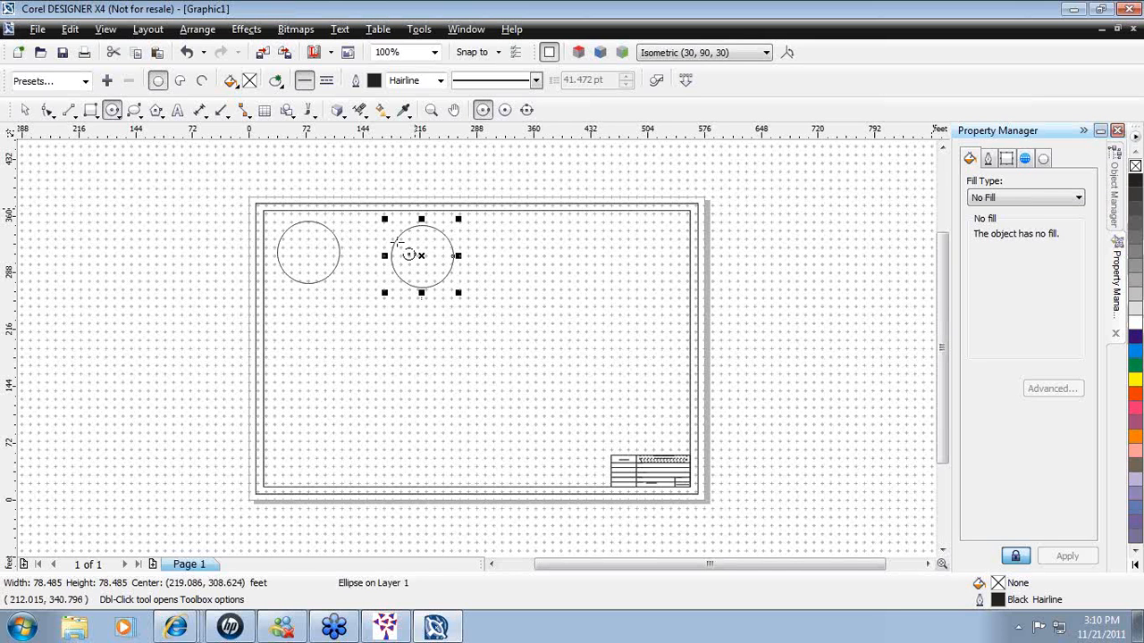
Step: Set the second circle's major and minor diameters to 50 feet in its ellipse properties
left_click(989, 159)
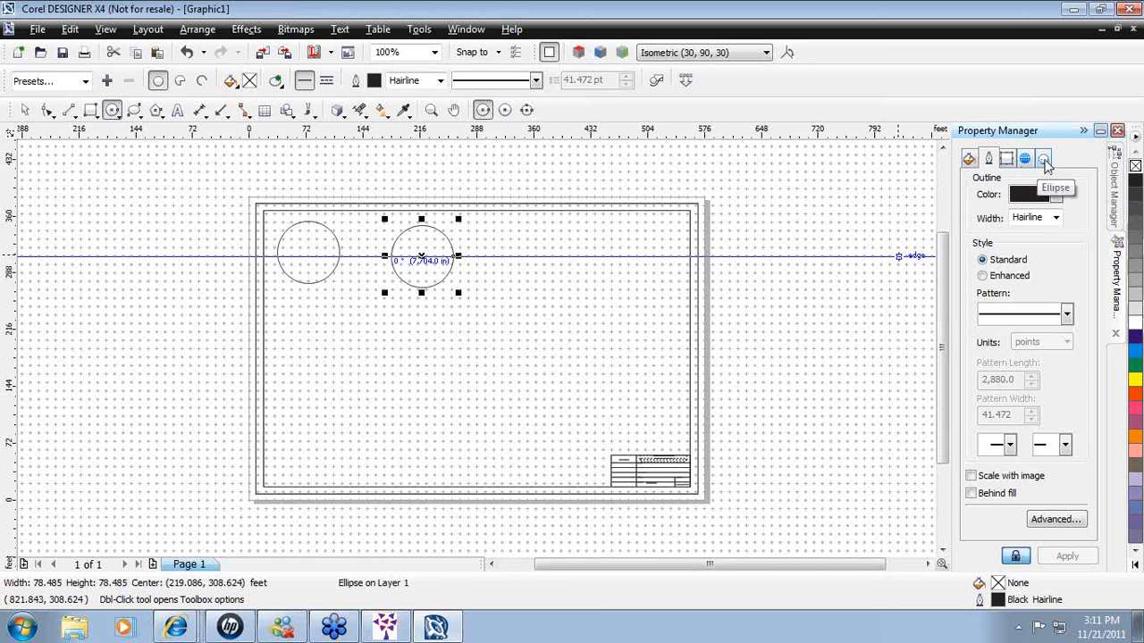
left_click(1045, 160)
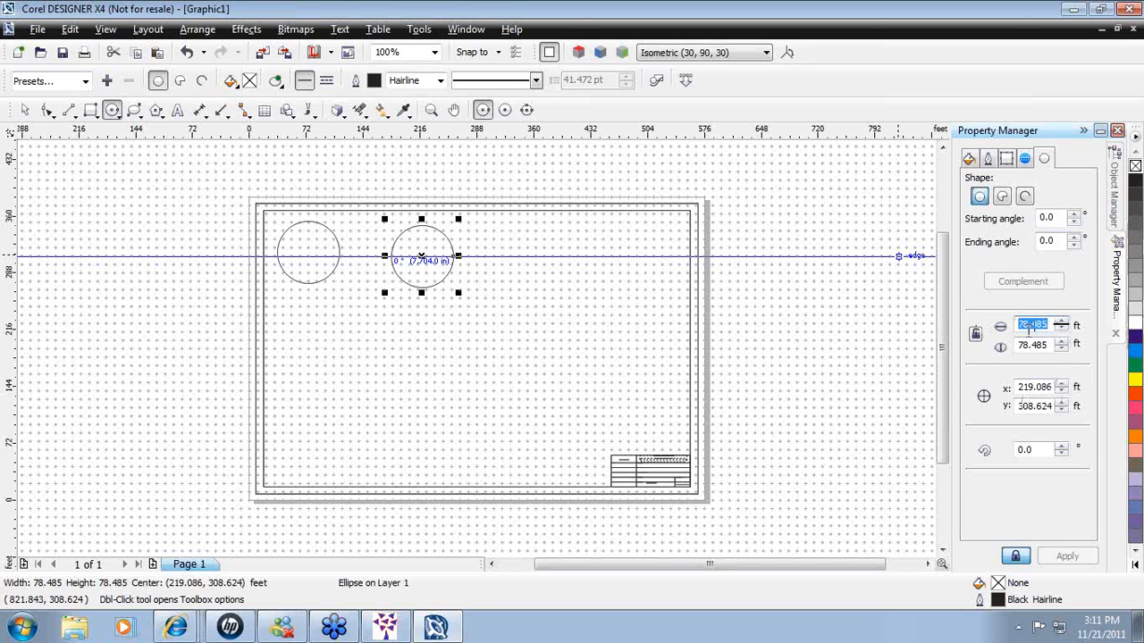
left_click_drag(1050, 326, 1011, 325)
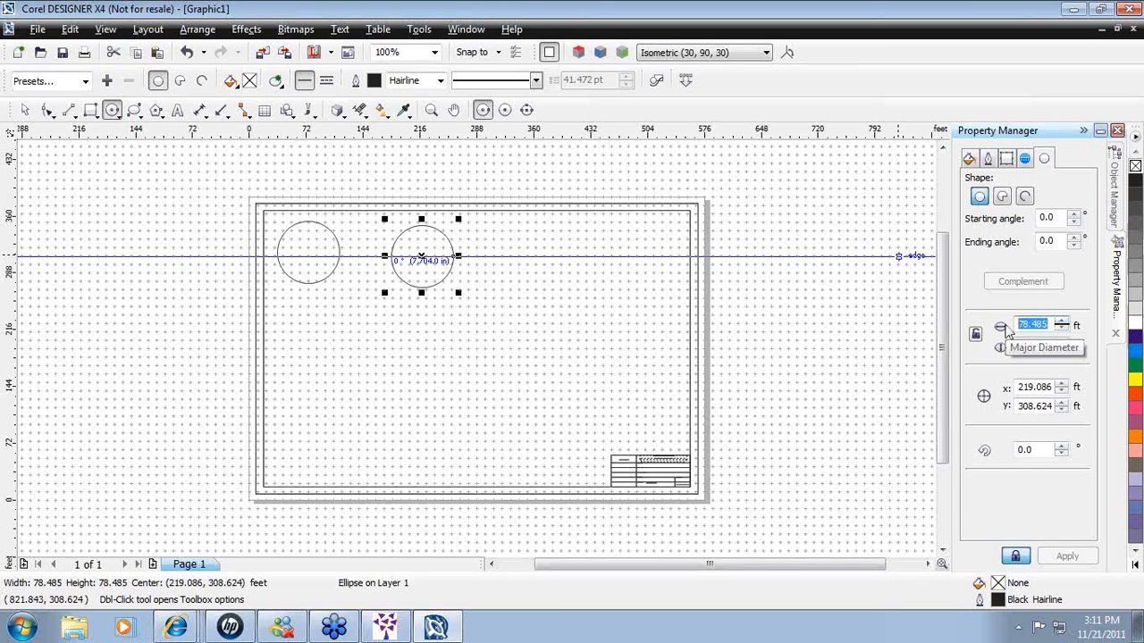
key("BackSpace")
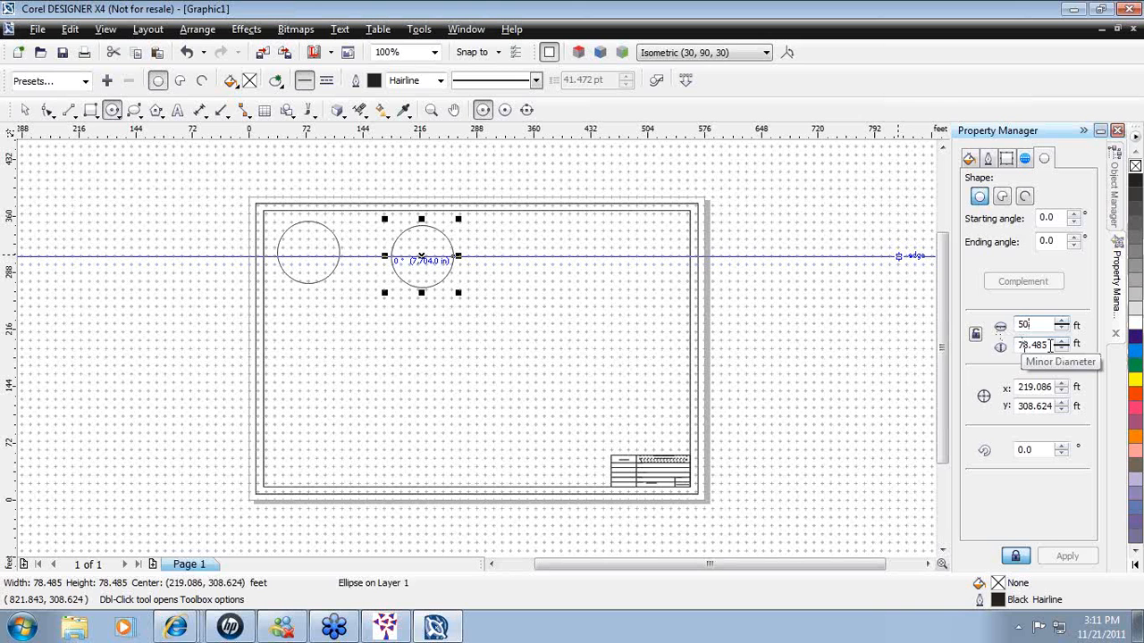
key("Return")
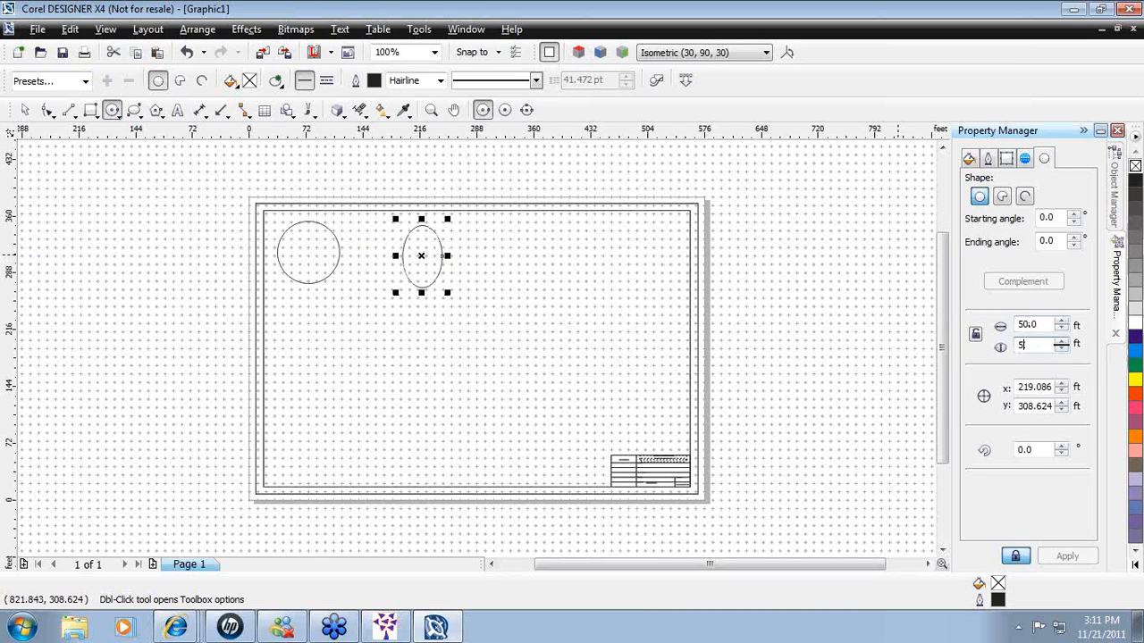
key("Return")
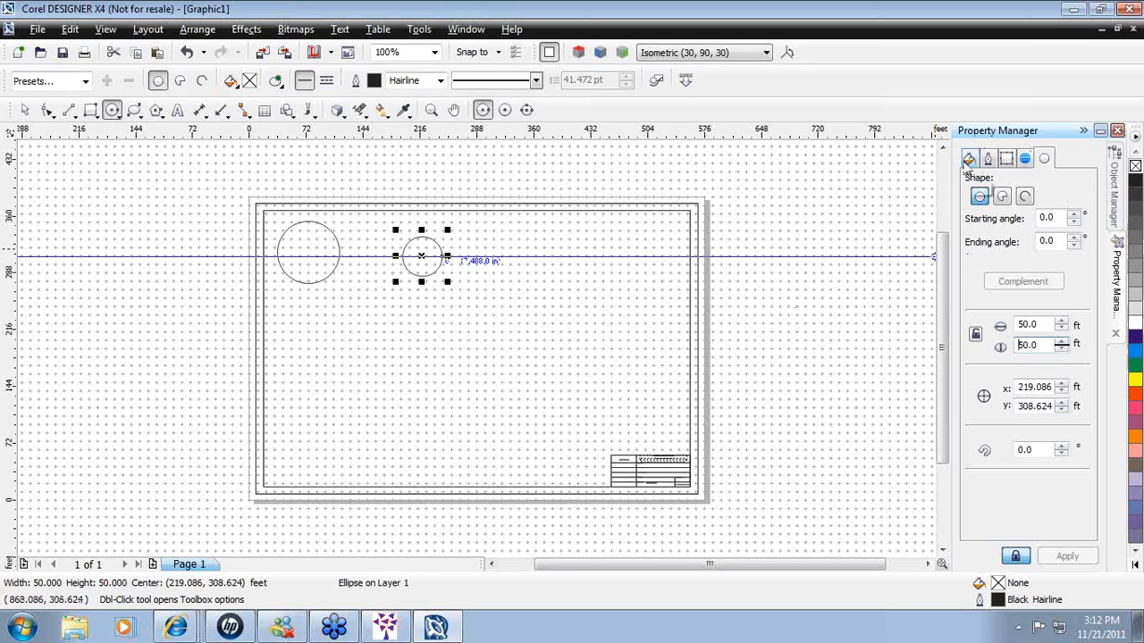
Step: Apply a uniform fill to the 50-foot circle
left_click(972, 161)
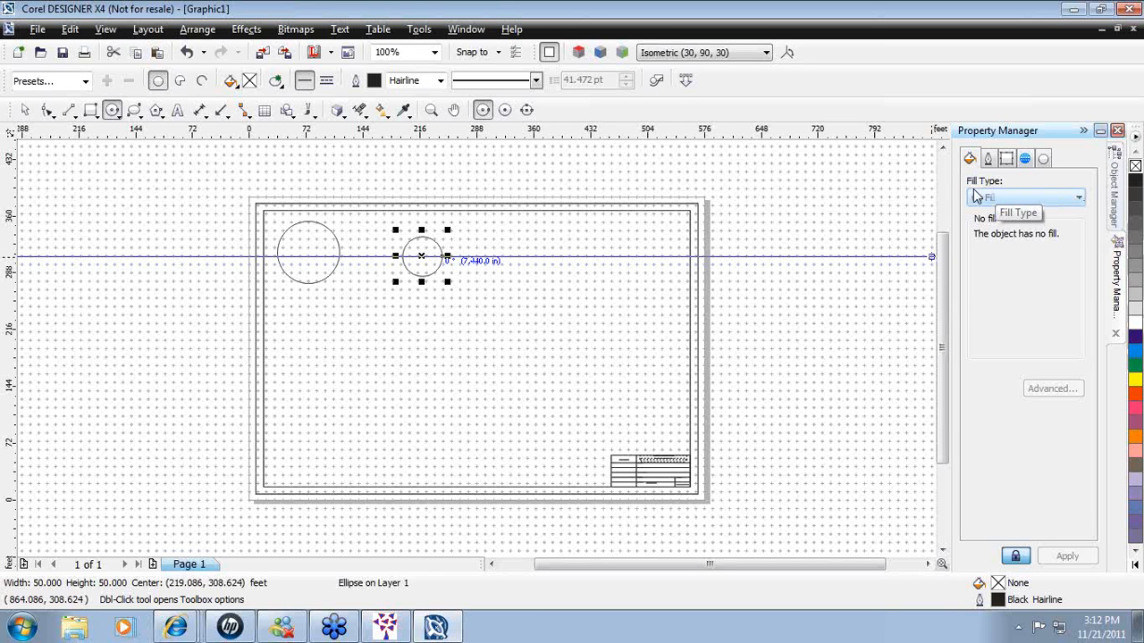
left_click(1080, 198)
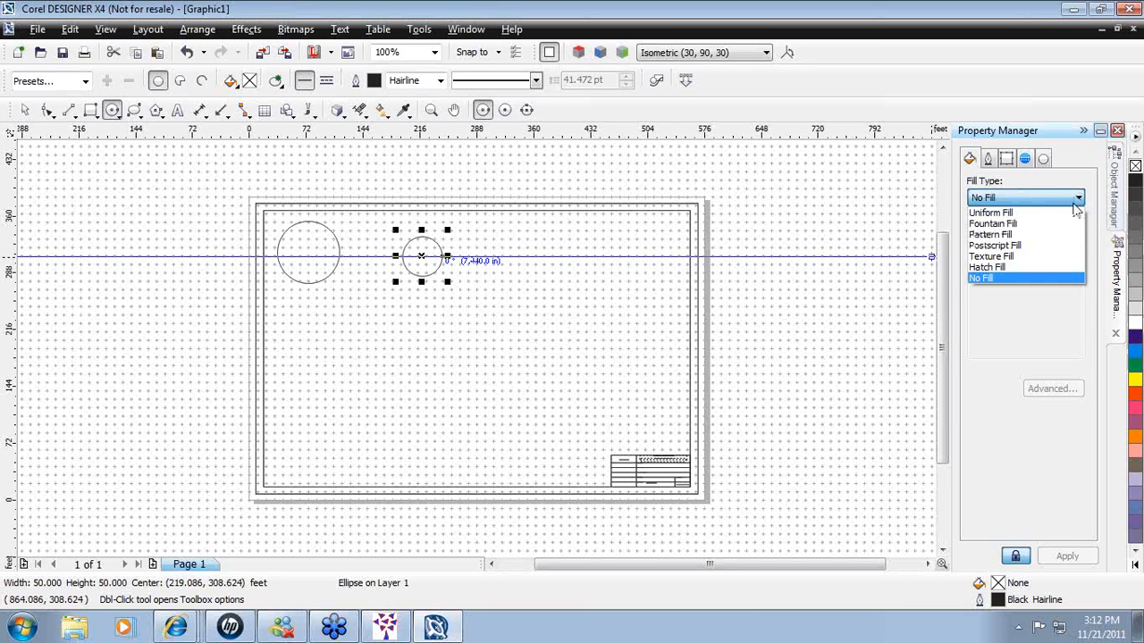
left_click(1006, 215)
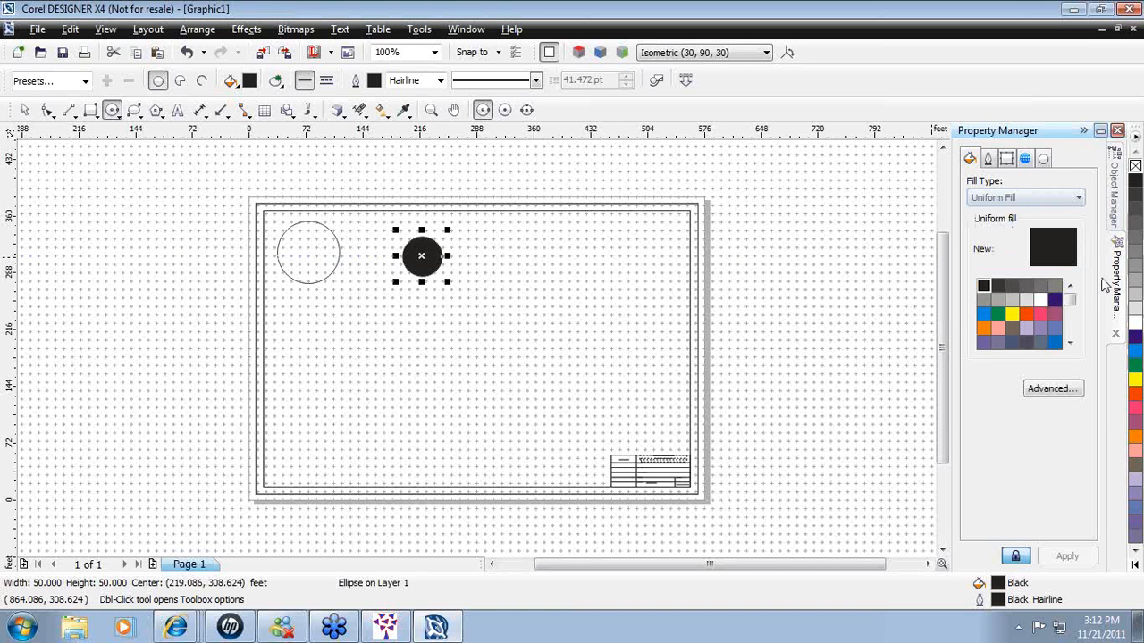
Step: Try several palette colors as the 50-foot circle's fill, including Chartreuse and Light Yellow, ending with Moon Green
left_click(1069, 319)
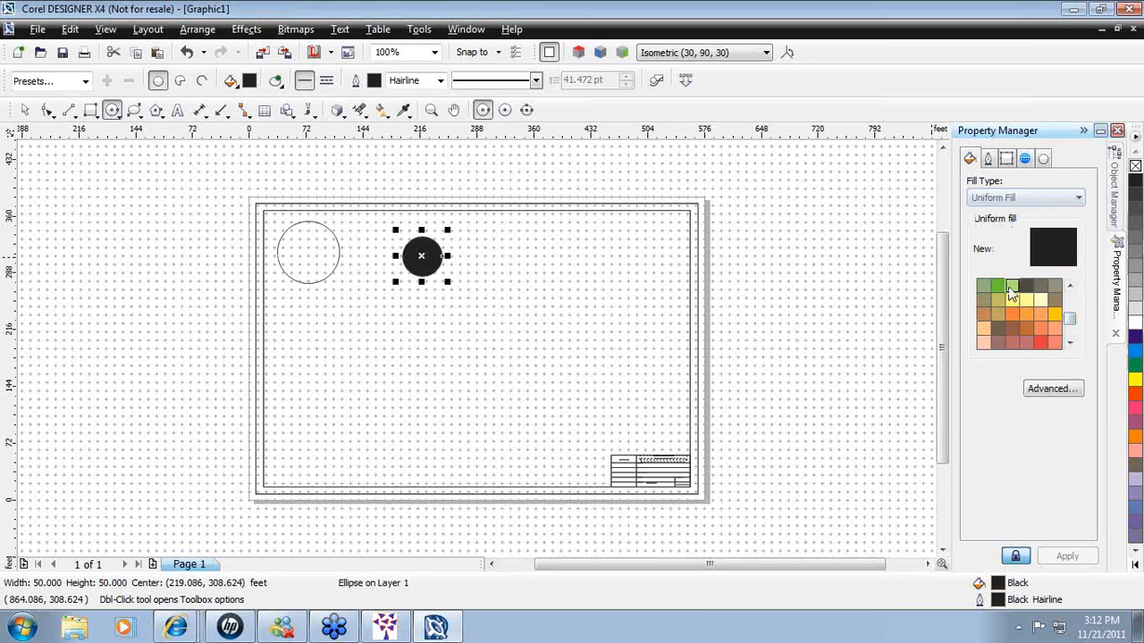
mouse_move(1070, 318)
left_mouse_down()
mouse_move(1071, 298)
mouse_move(1072, 330)
mouse_move(1070, 312)
left_mouse_up()
left_click(1012, 286)
left_click(1015, 316)
left_click(1054, 315)
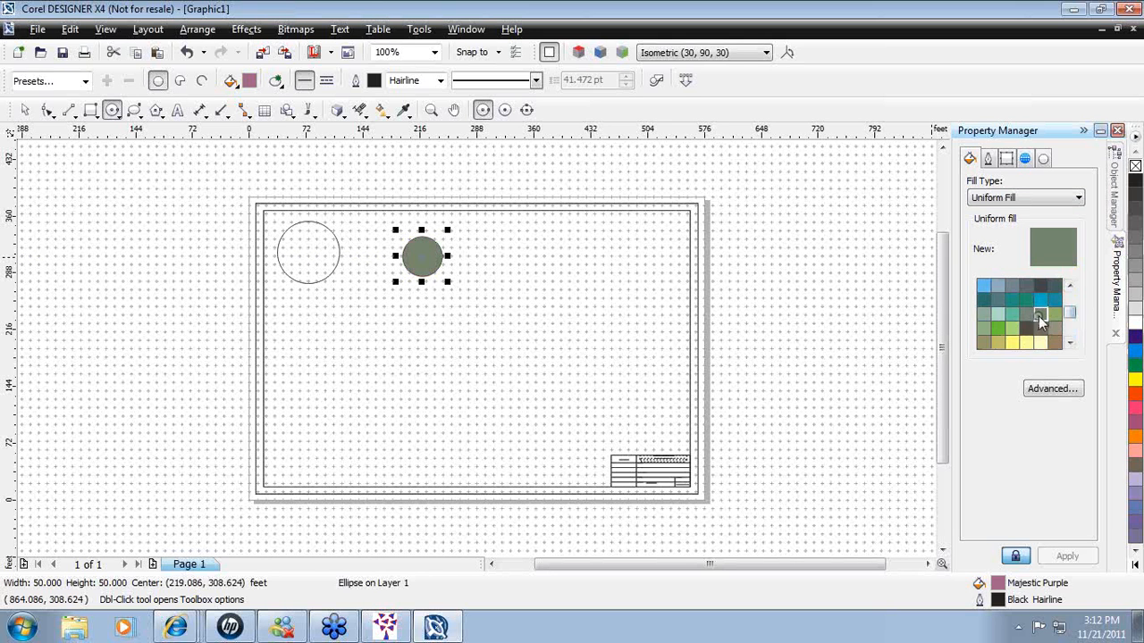
left_click(1011, 328)
left_click(998, 329)
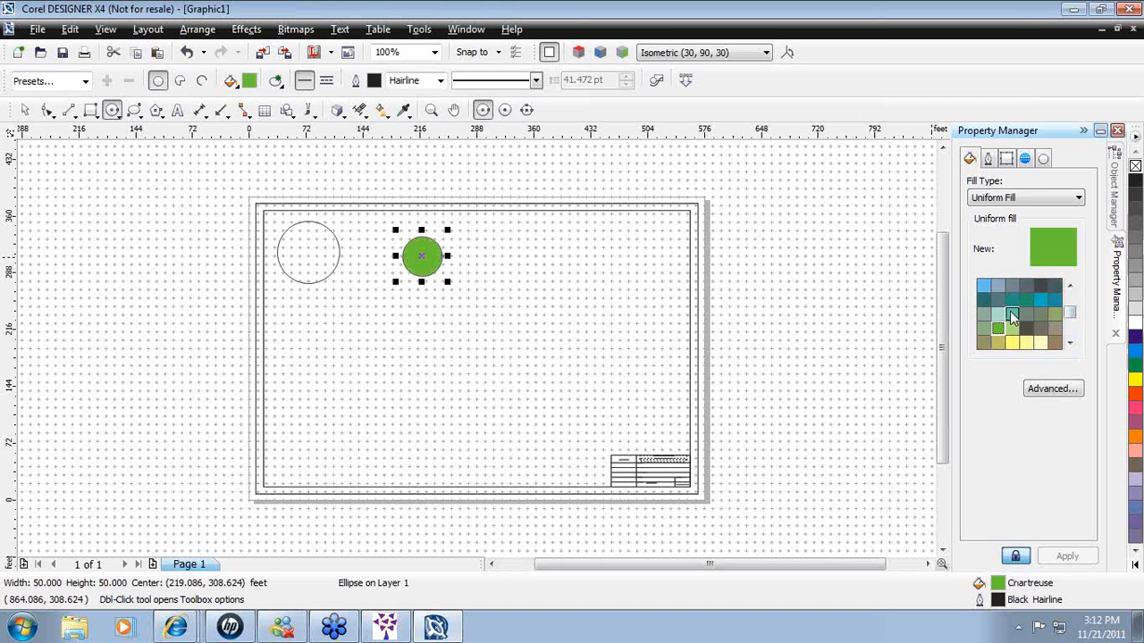
left_click(1012, 315)
left_click(1026, 344)
left_click(998, 329)
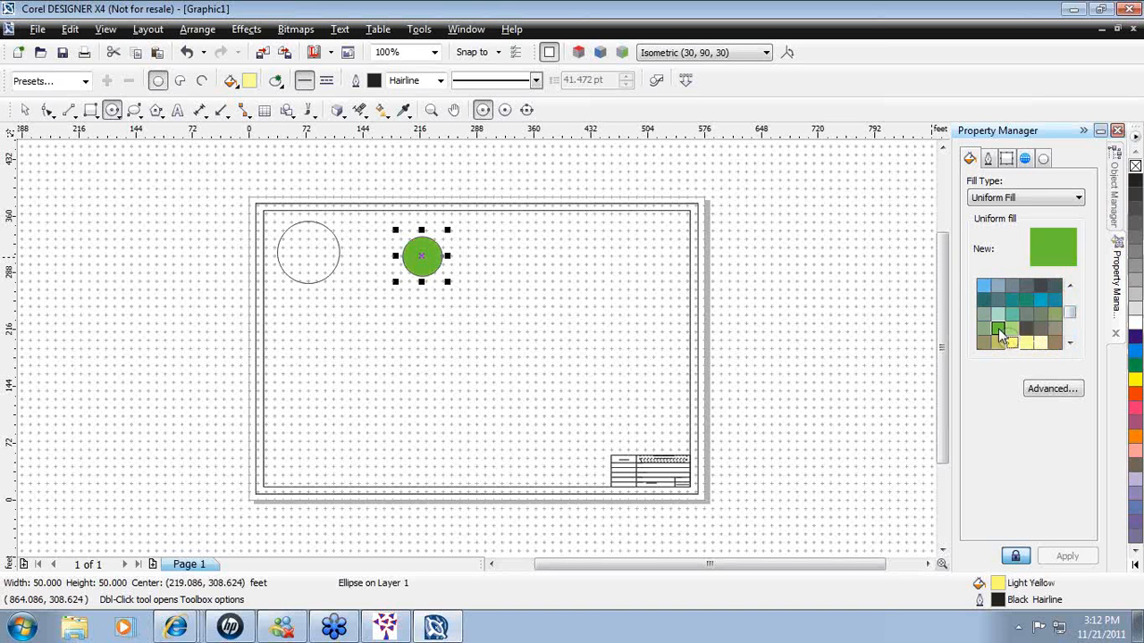
left_click(1012, 328)
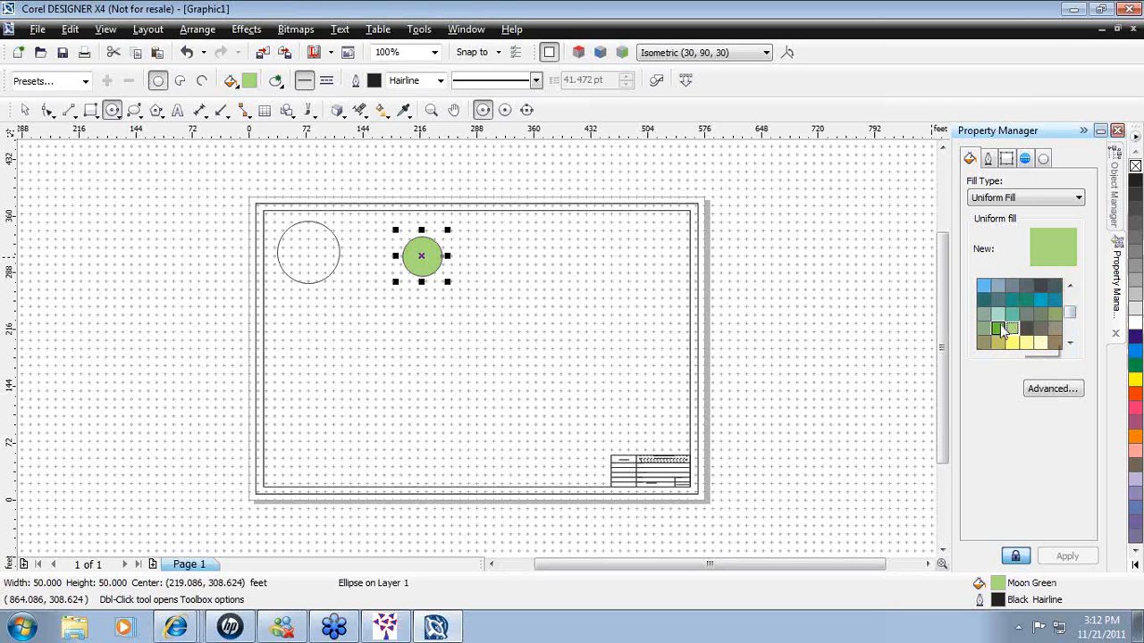
Step: Try the pale green shades C:8 M:0 Y:32 K:0 and C:9 M:2 Y:25 K:0 as the circle's fill
left_click(1012, 347)
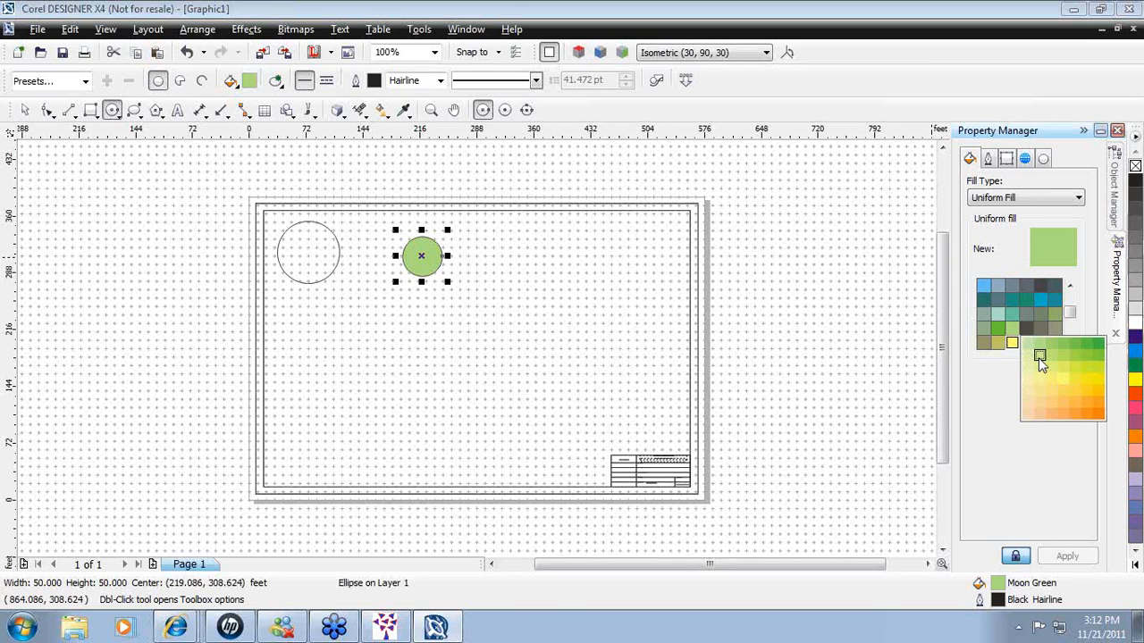
left_click(1029, 355)
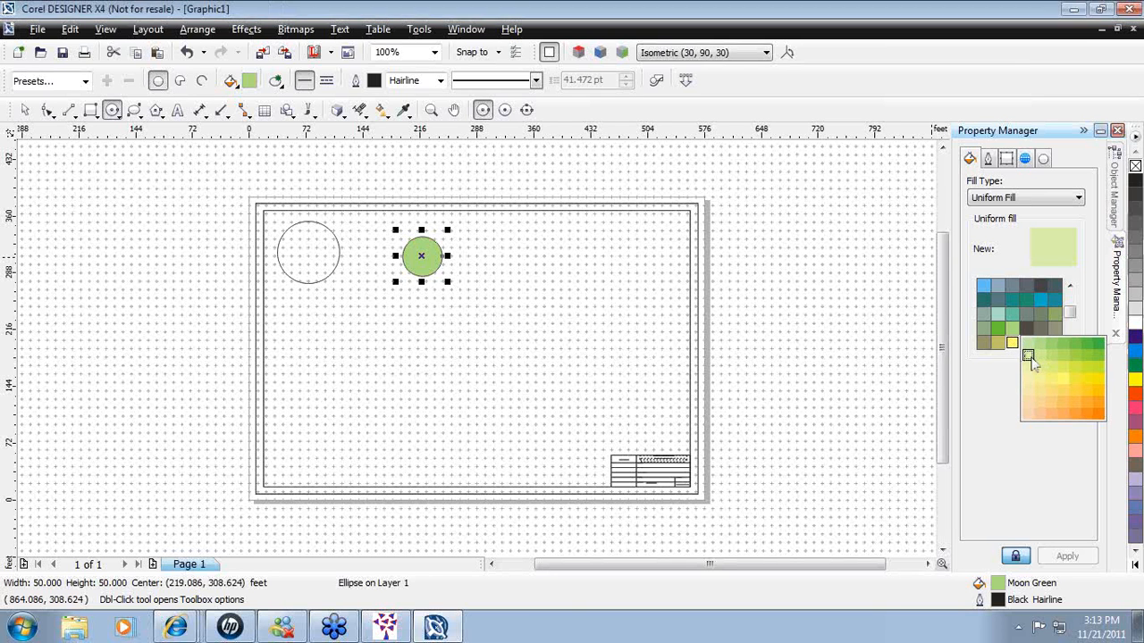
left_click(1032, 362)
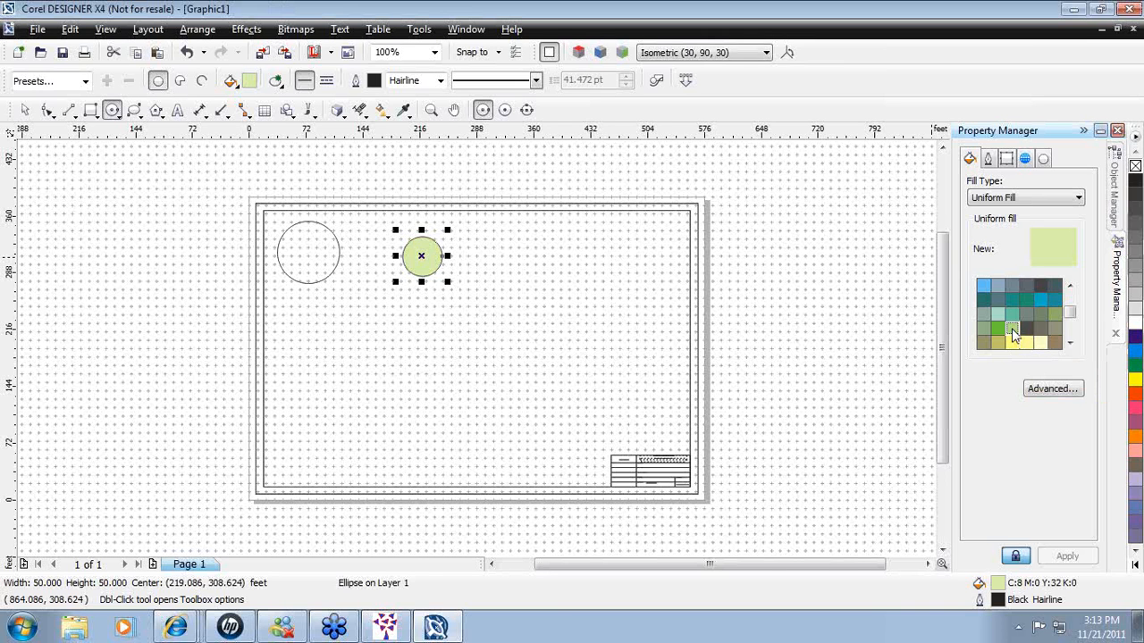
left_click(1012, 331)
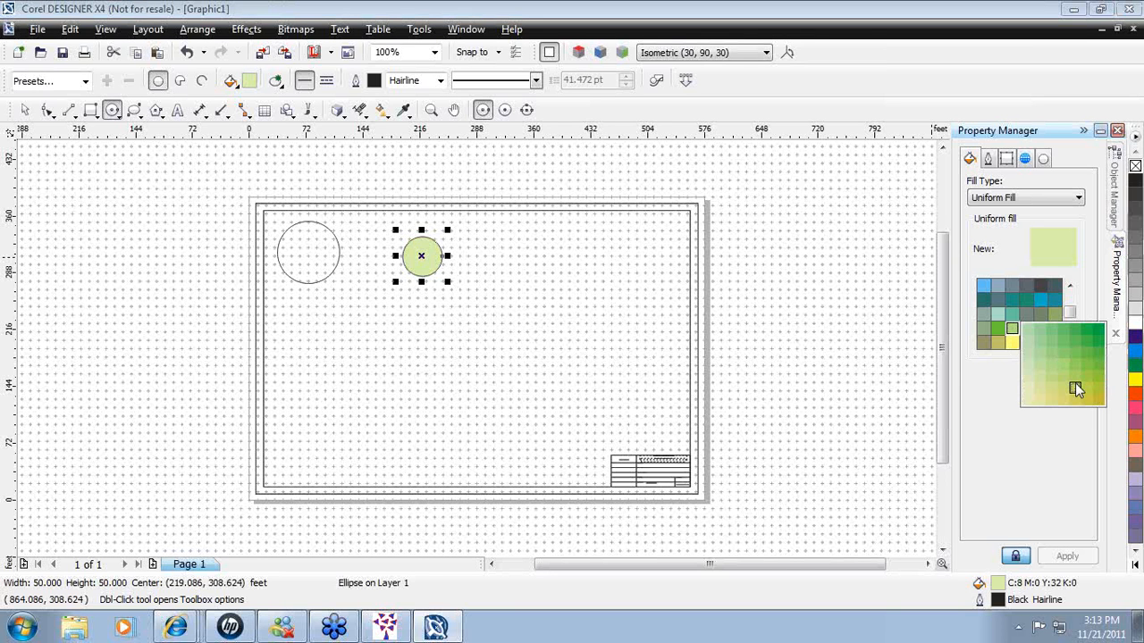
left_click(1031, 379)
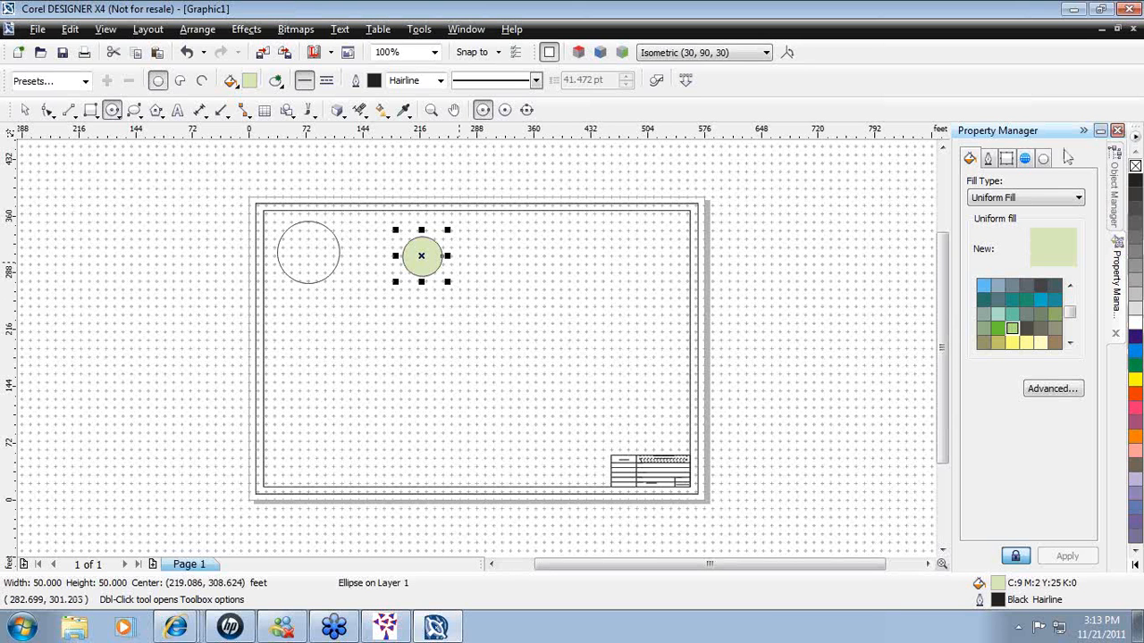
Step: Change the 50-foot circle's fill to Pale Yellow and look through more colors in the document's color palette
left_click(1011, 342)
left_click(997, 328)
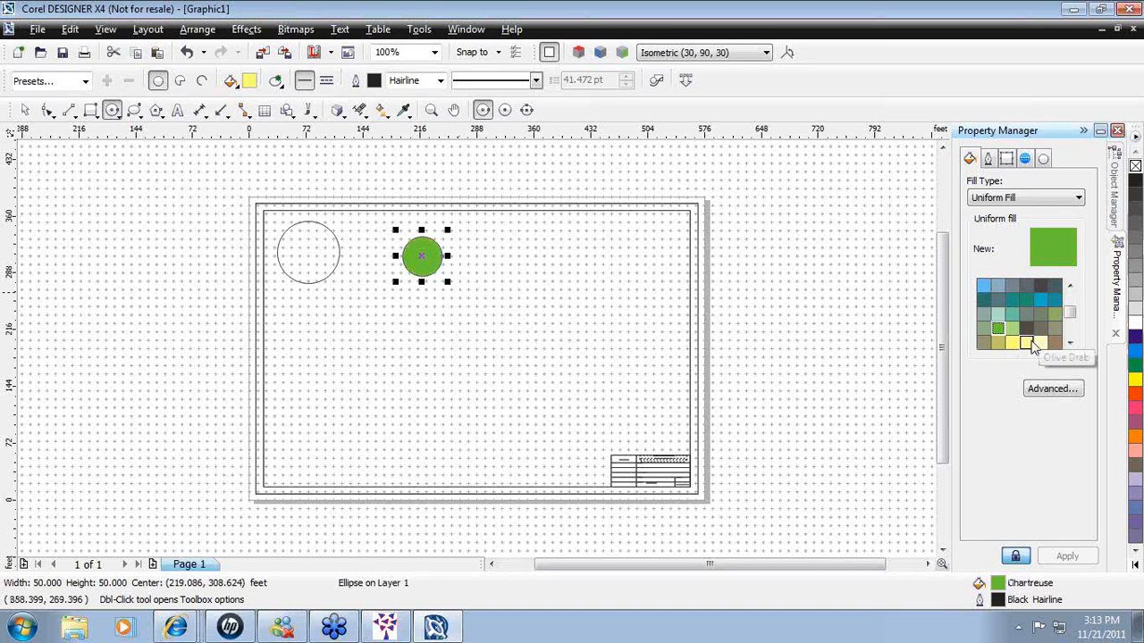
left_click(1040, 342)
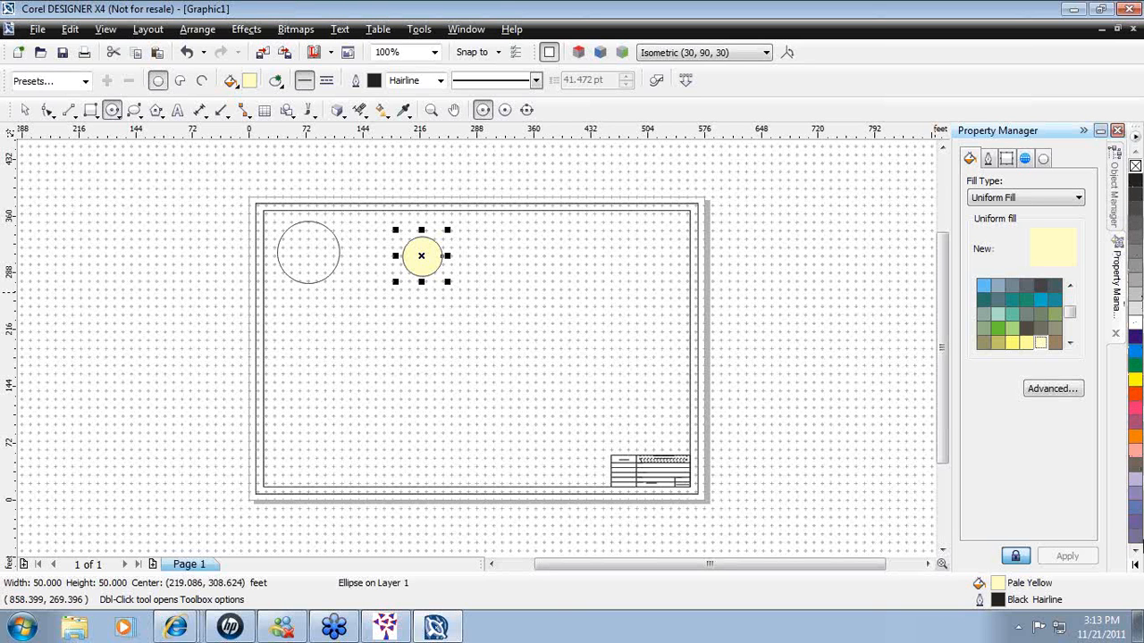
left_click(1135, 553)
left_click(1134, 552)
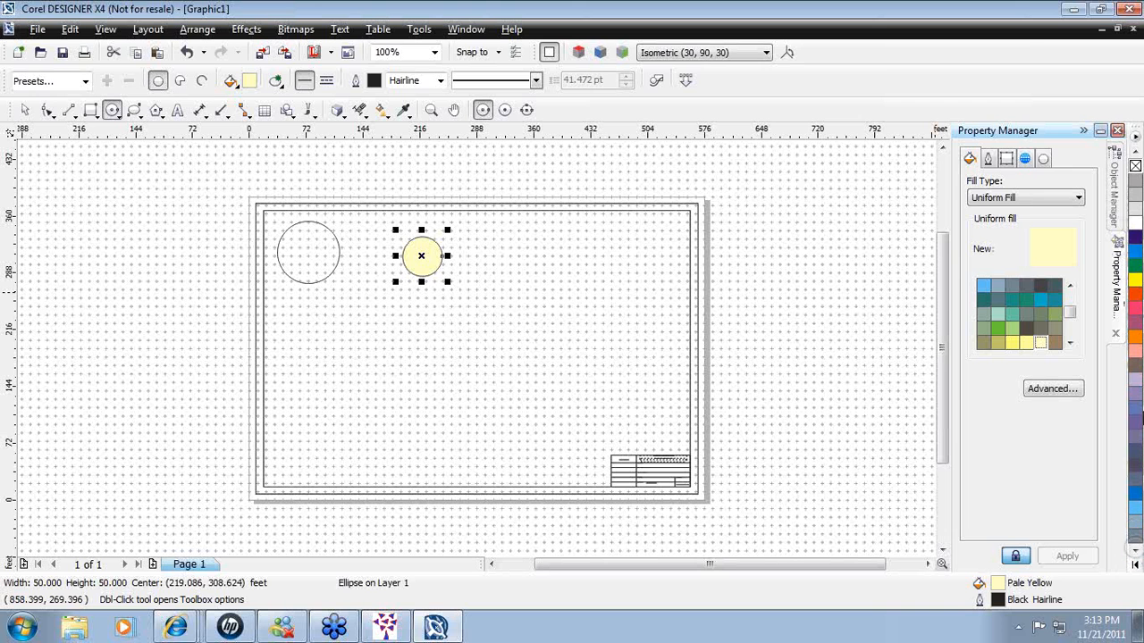
Step: Try several palette colors as the 50-foot circle's fill, including Green, Red and Magenta, ending with Yellow
left_click(1135, 152)
left_click(1135, 151)
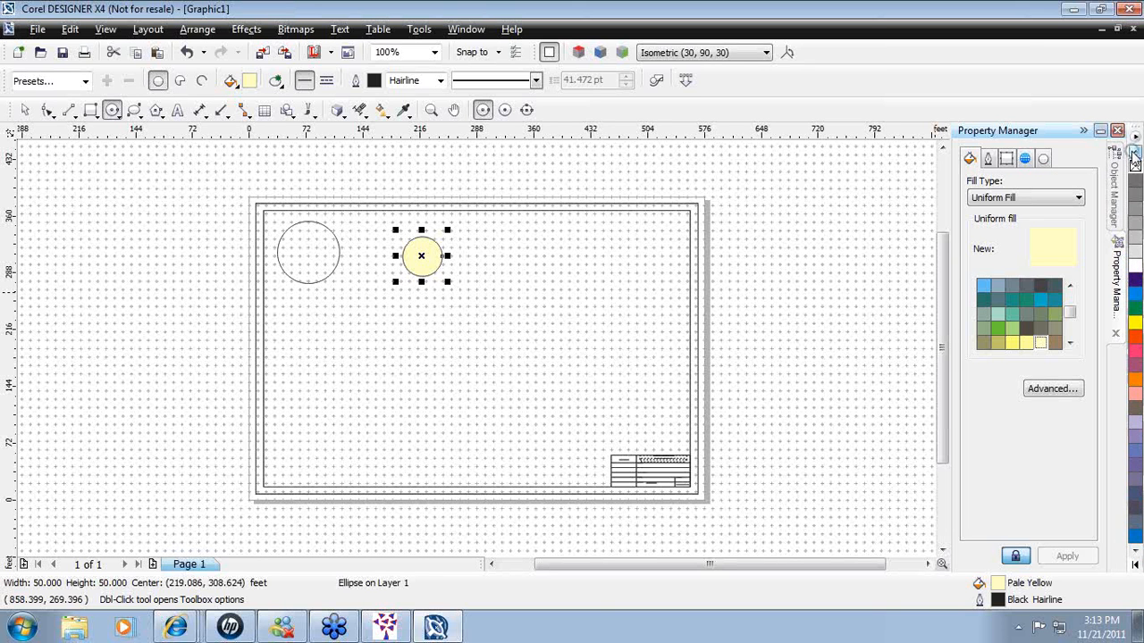
left_click(1135, 152)
left_click(1135, 152)
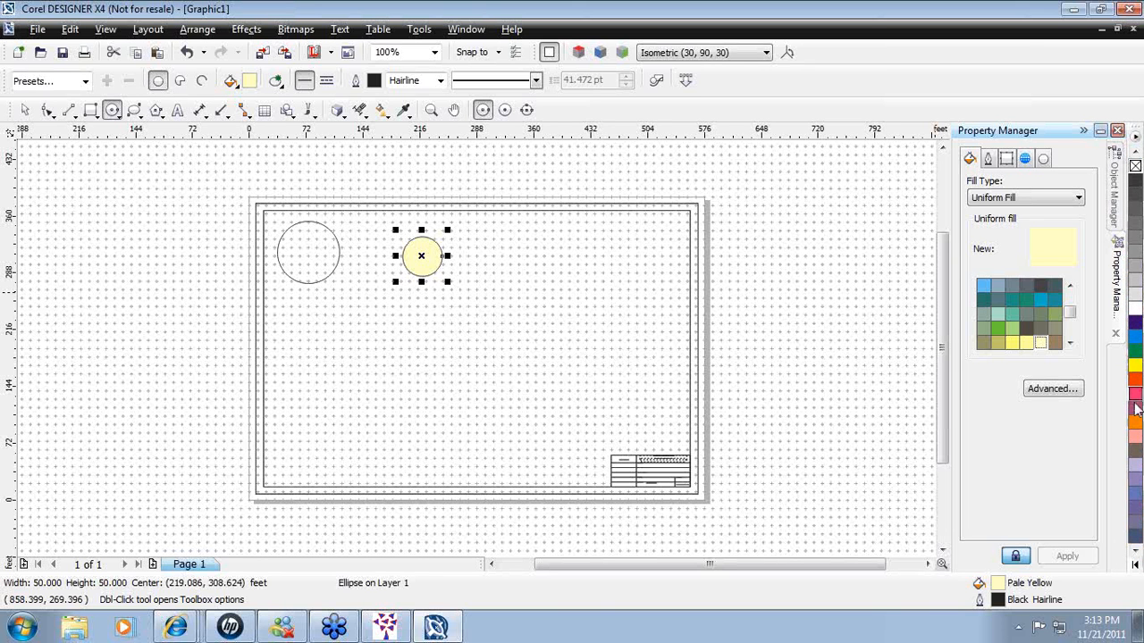
left_click(1135, 351)
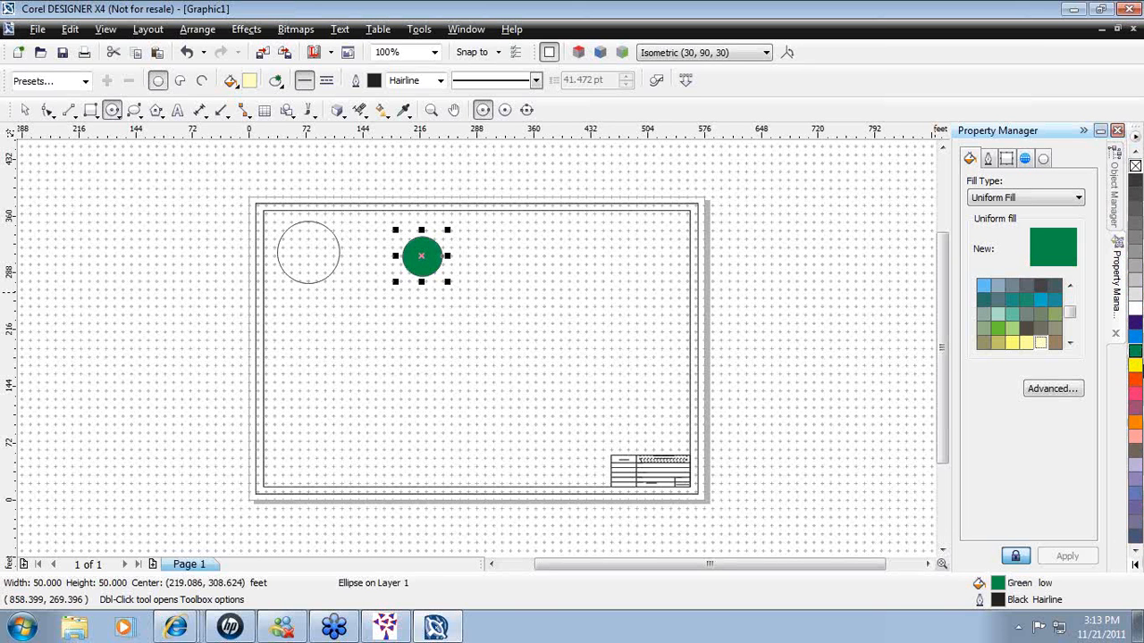
left_click(1134, 364)
left_click(1133, 380)
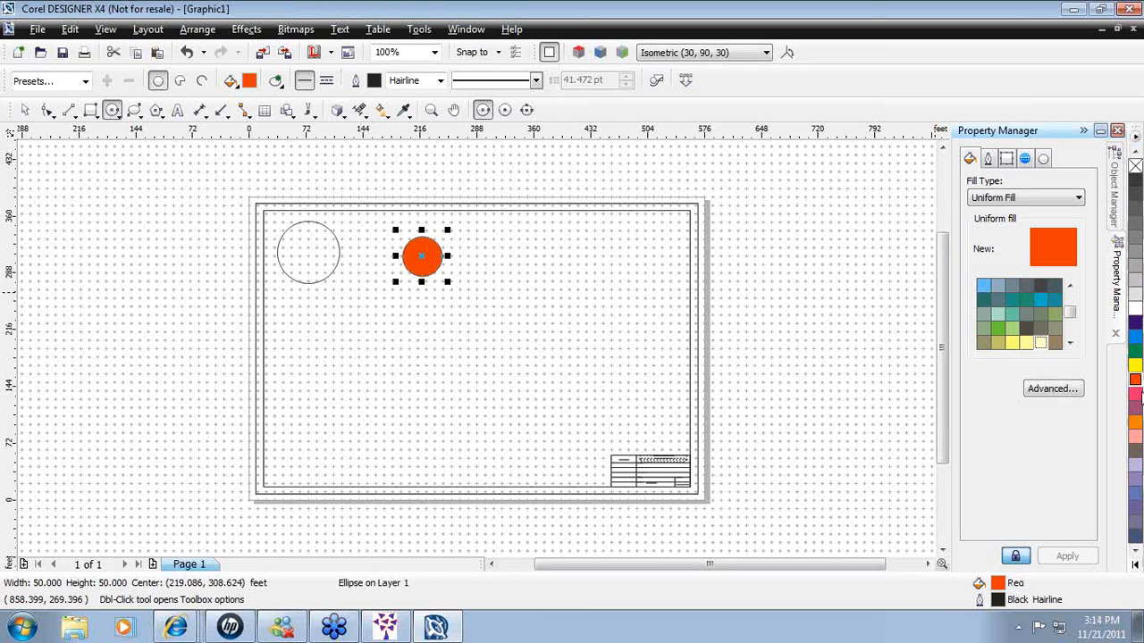
left_click(1135, 393)
left_click(1135, 411)
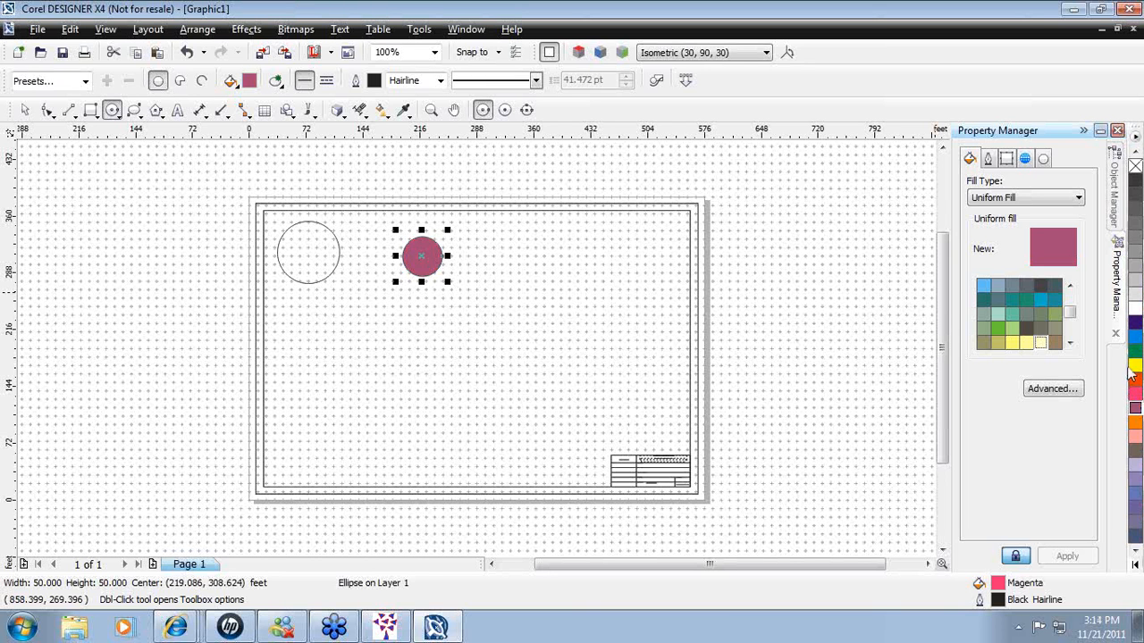
left_click(1135, 367)
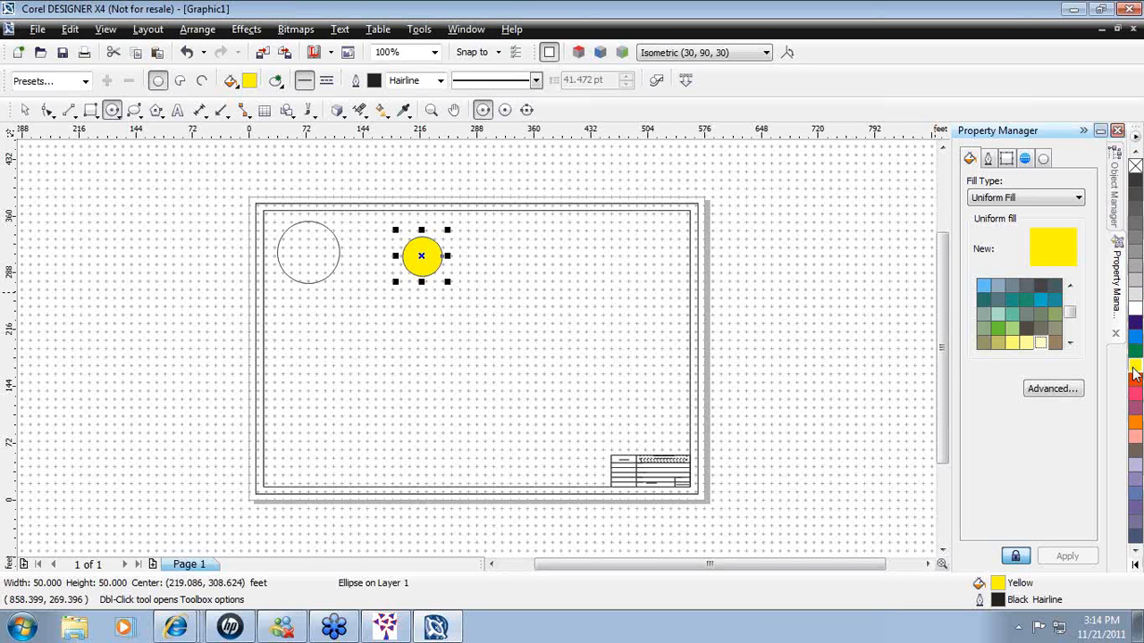
Step: Fill the 50-foot circle with the yellow-green shade C:27 M:0 Y:93 K:0 and set its outline color to Red
left_click(1133, 372)
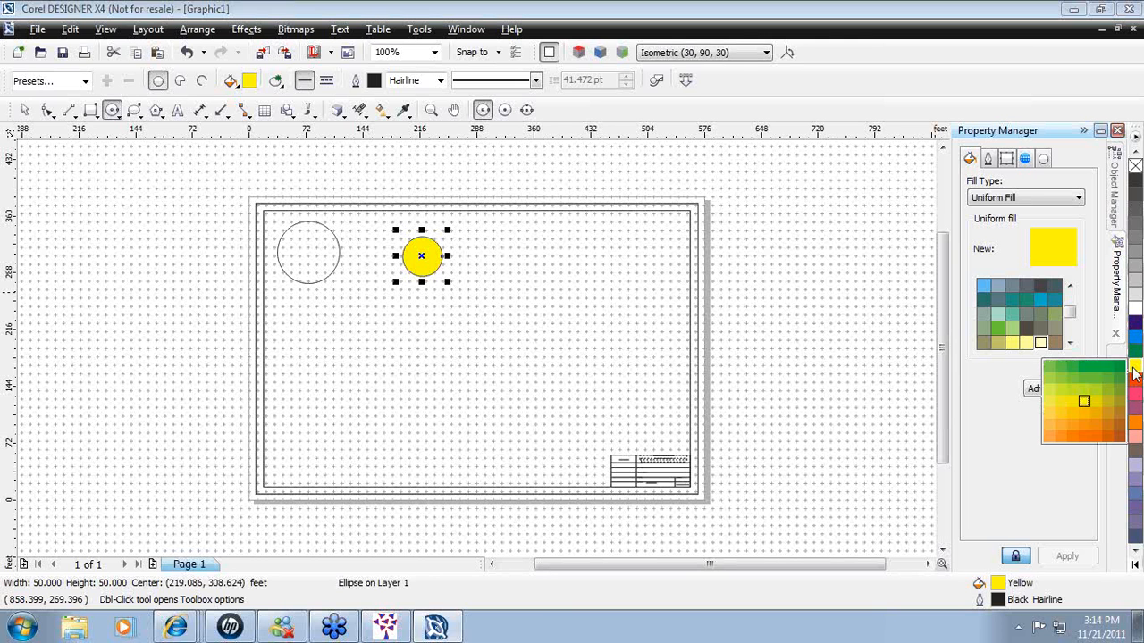
left_click(1064, 383)
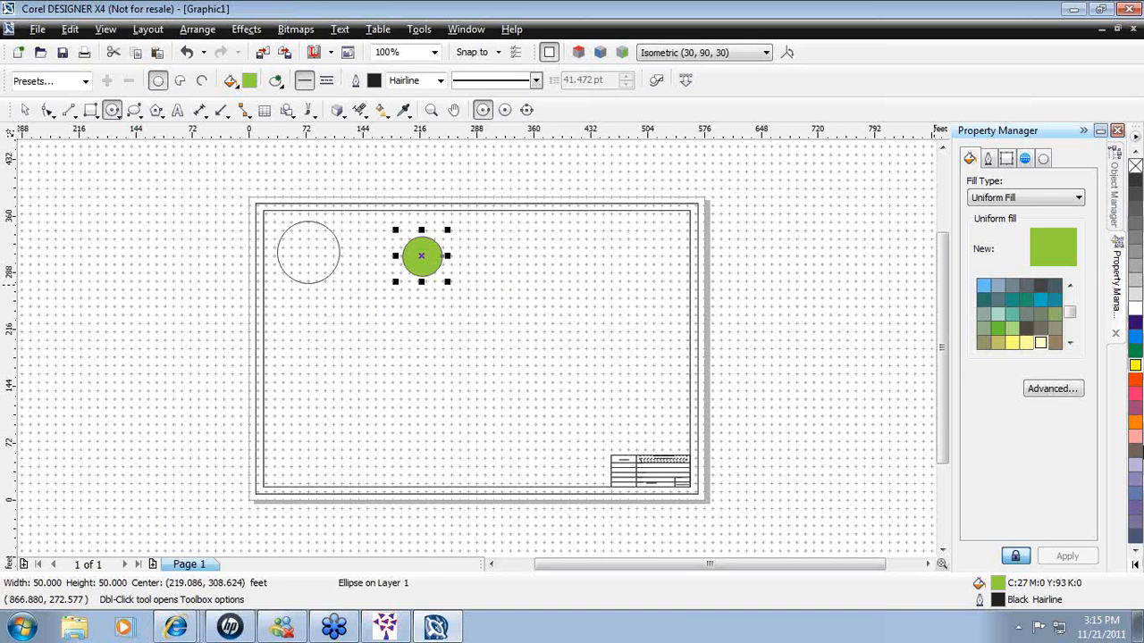
right_click(1136, 386)
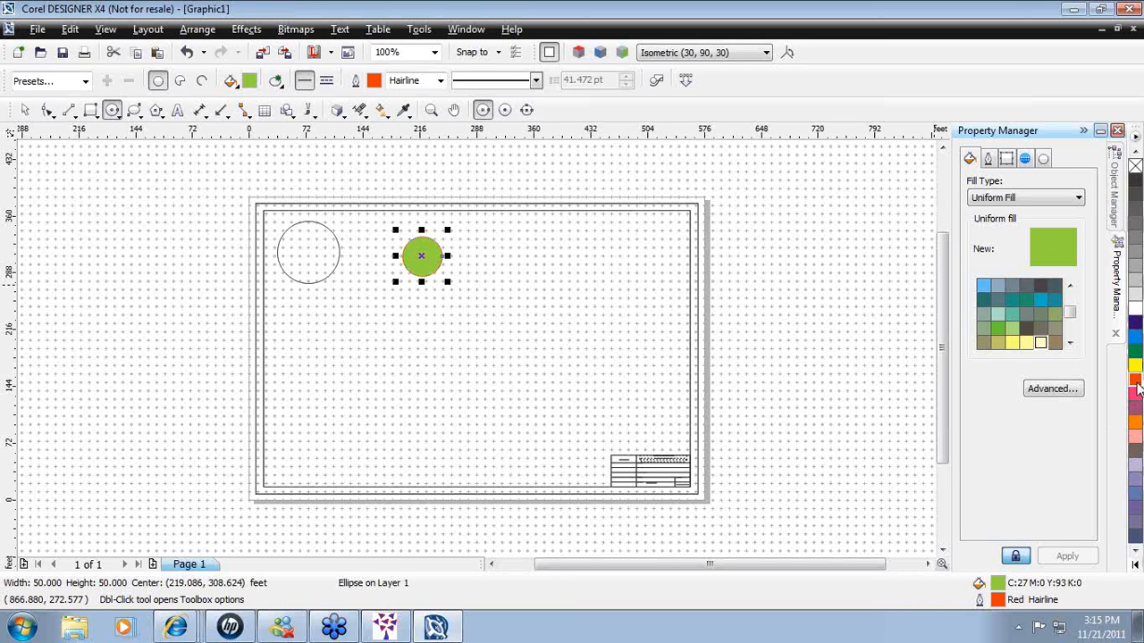
Step: Try outline widths of 768.0 pt and 3,072.0 pt on the filled circle, ending with 2,304.0 pt
left_click(989, 159)
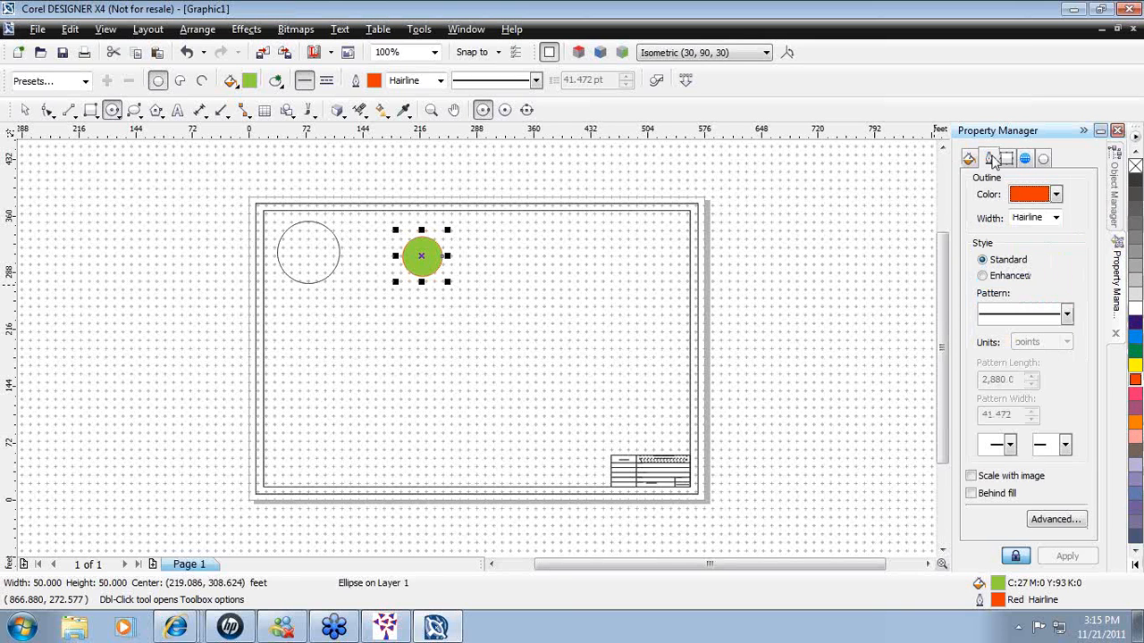
left_click(1055, 218)
left_click(1037, 319)
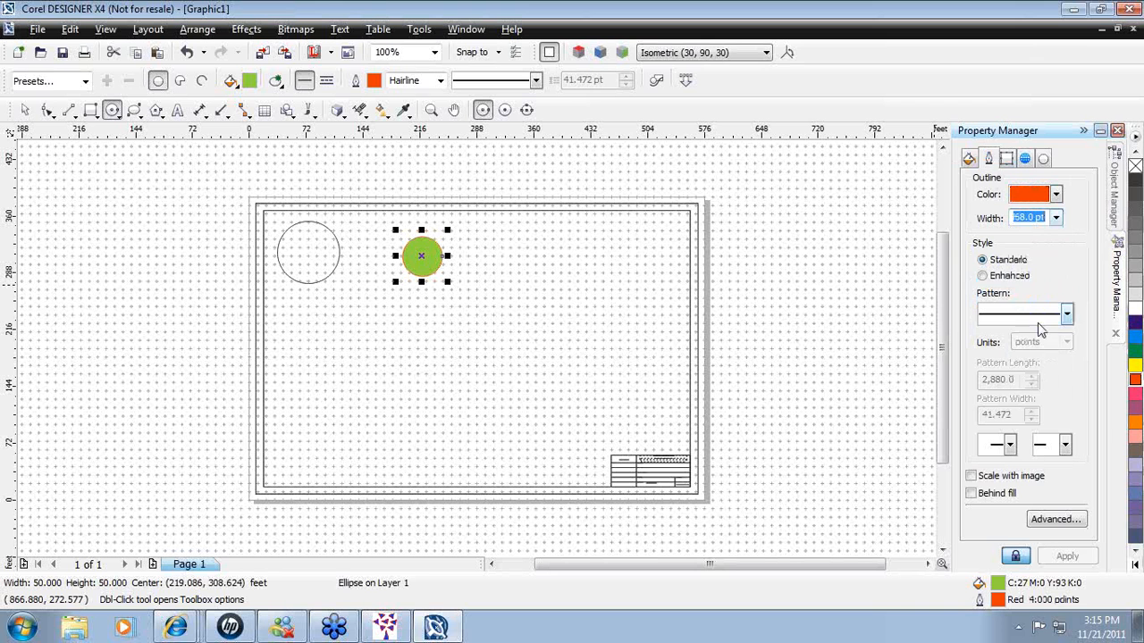
left_click(1055, 218)
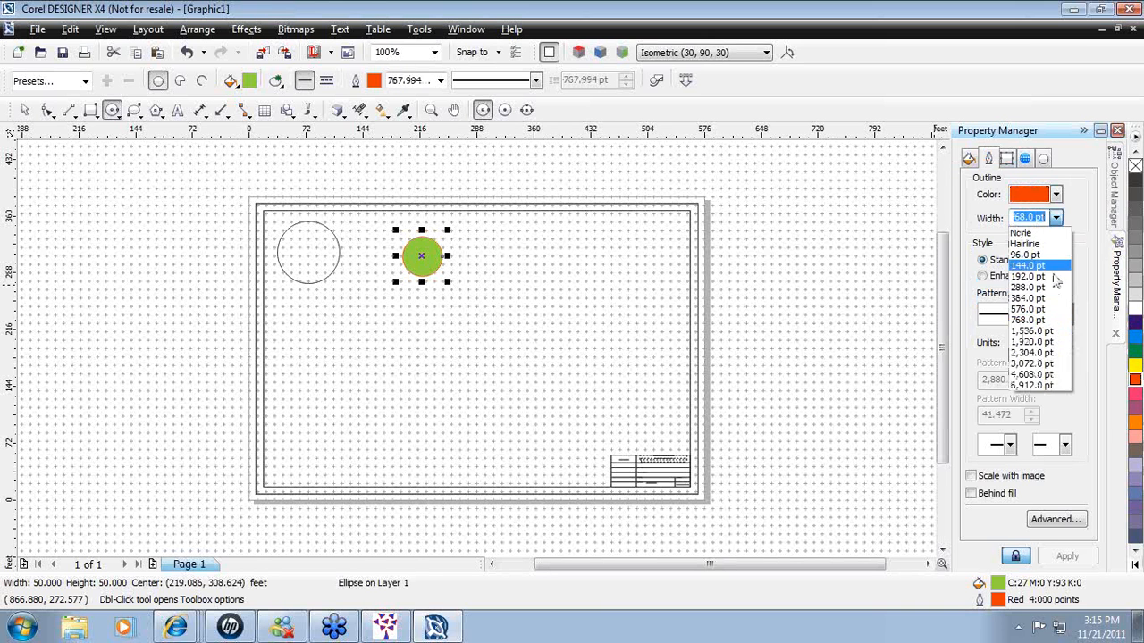
left_click(1039, 370)
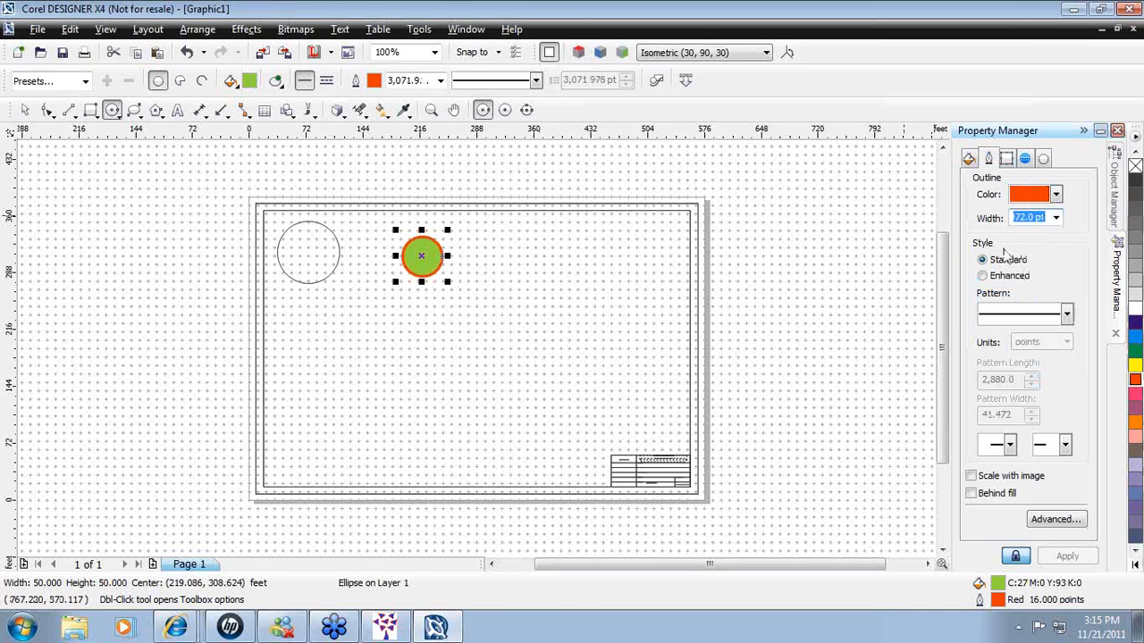
left_click(1056, 218)
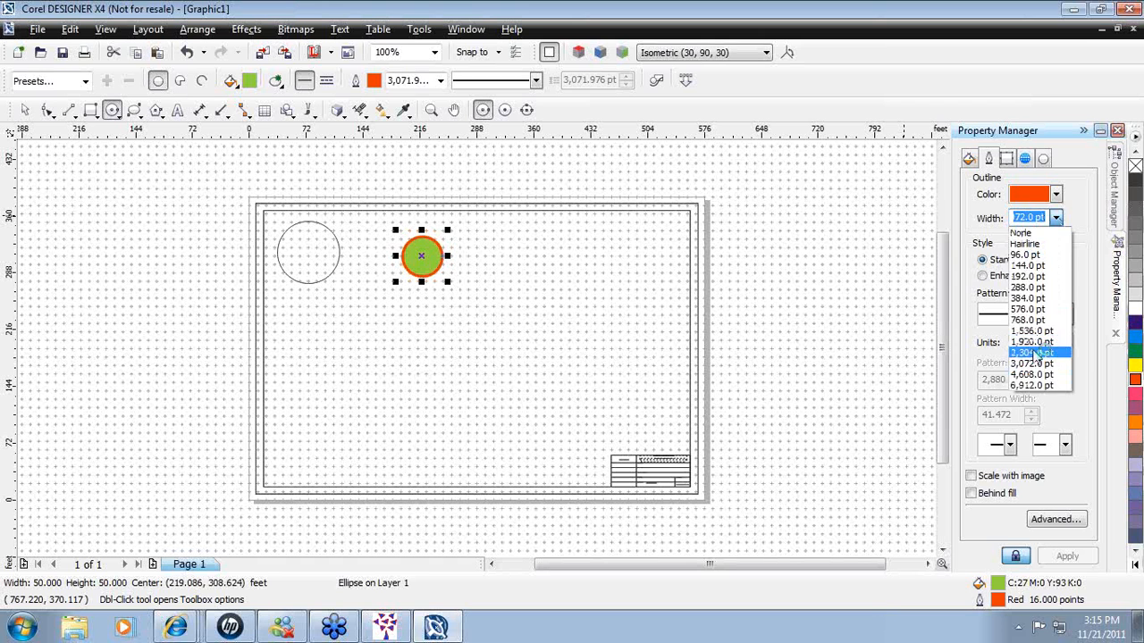
left_click(1032, 353)
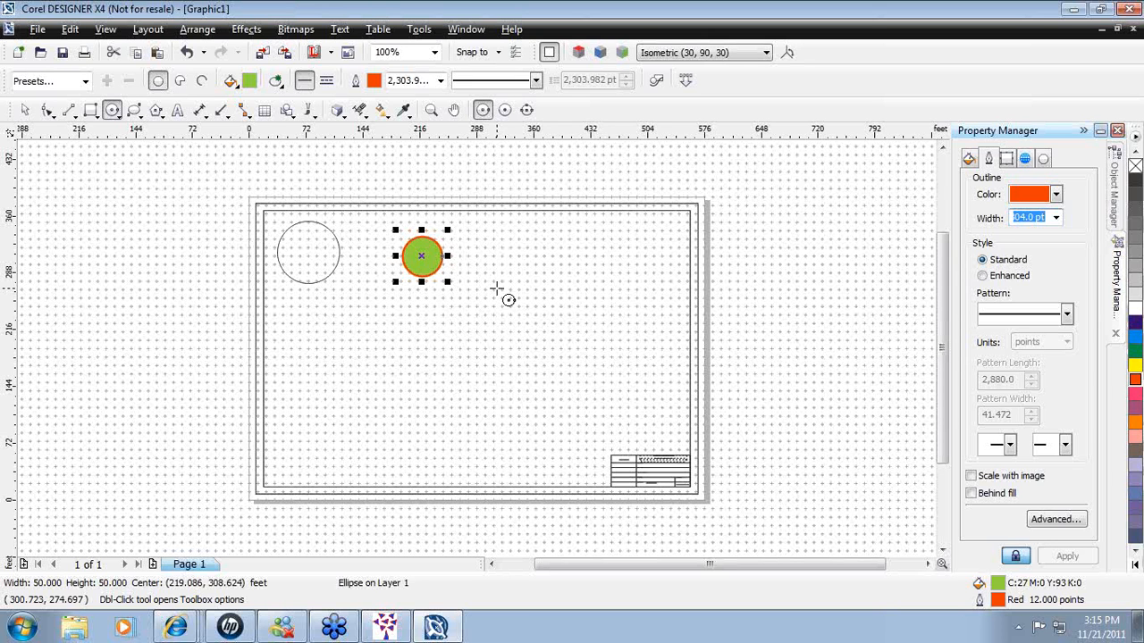
Step: Enlarge the filled circle to about 177 feet in diameter and change its fill type to Fountain Fill
left_click(970, 160)
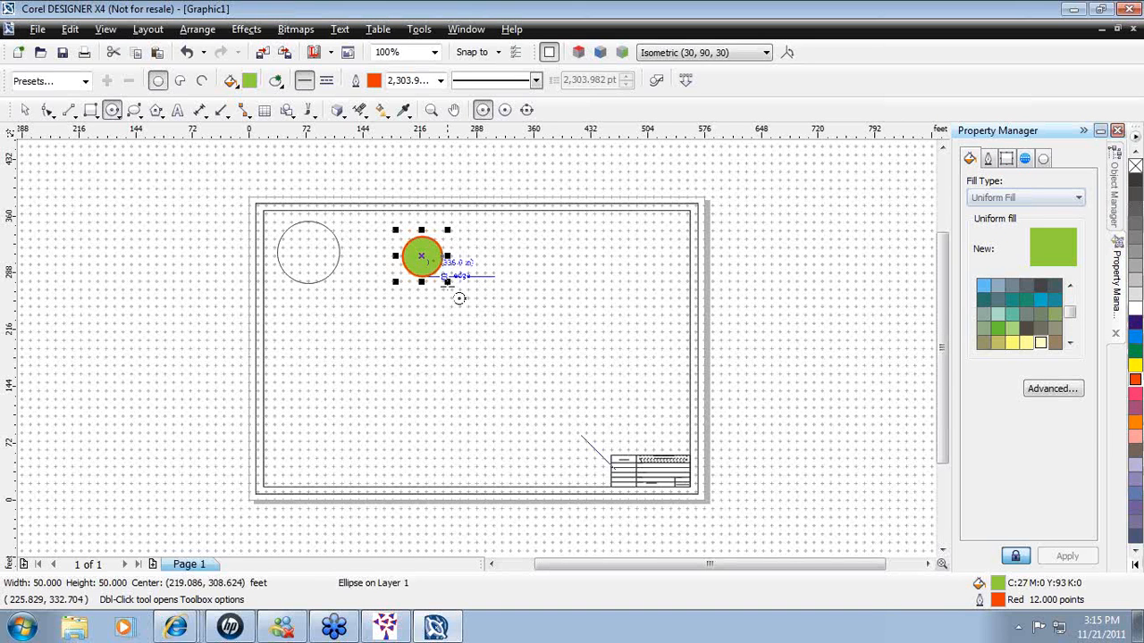
left_click_drag(449, 284, 547, 383)
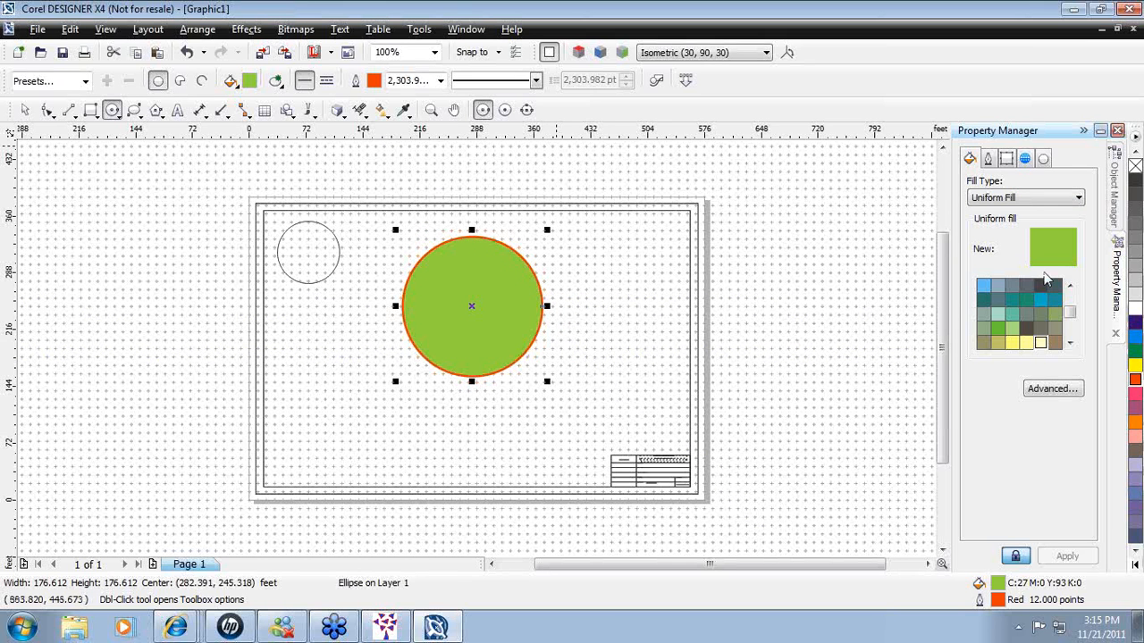
left_click(1078, 198)
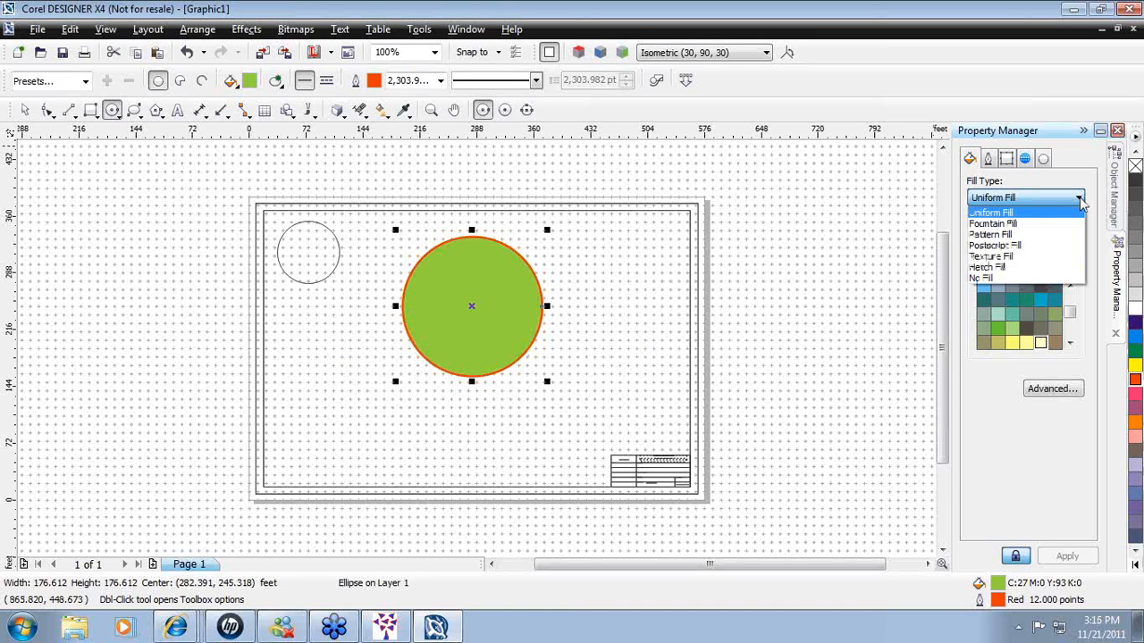
left_click(995, 225)
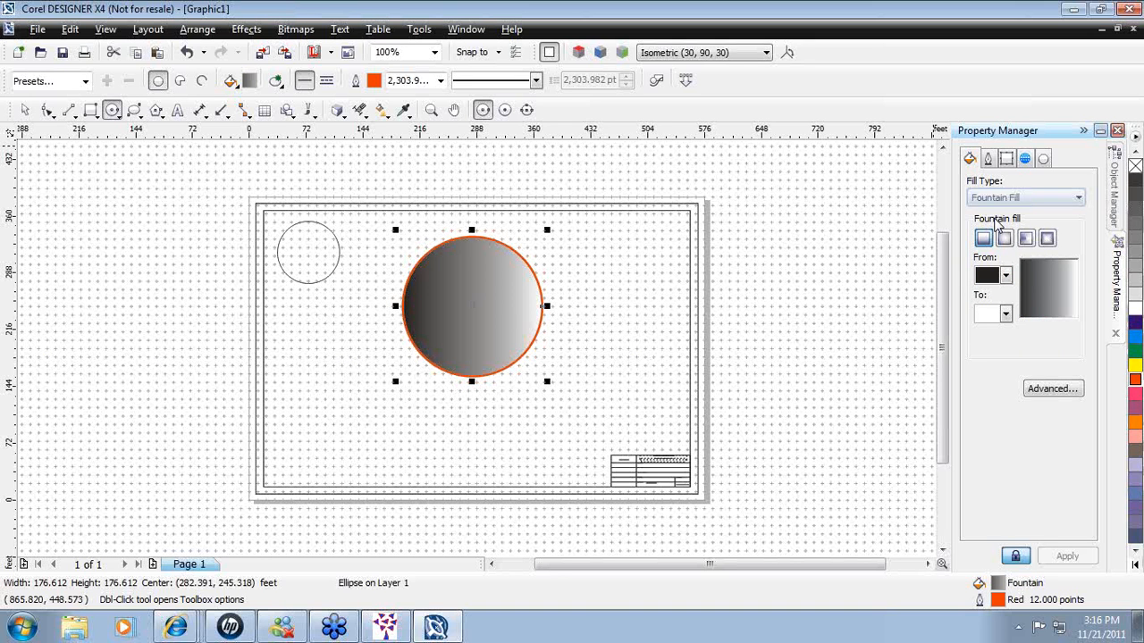
left_click(1076, 199)
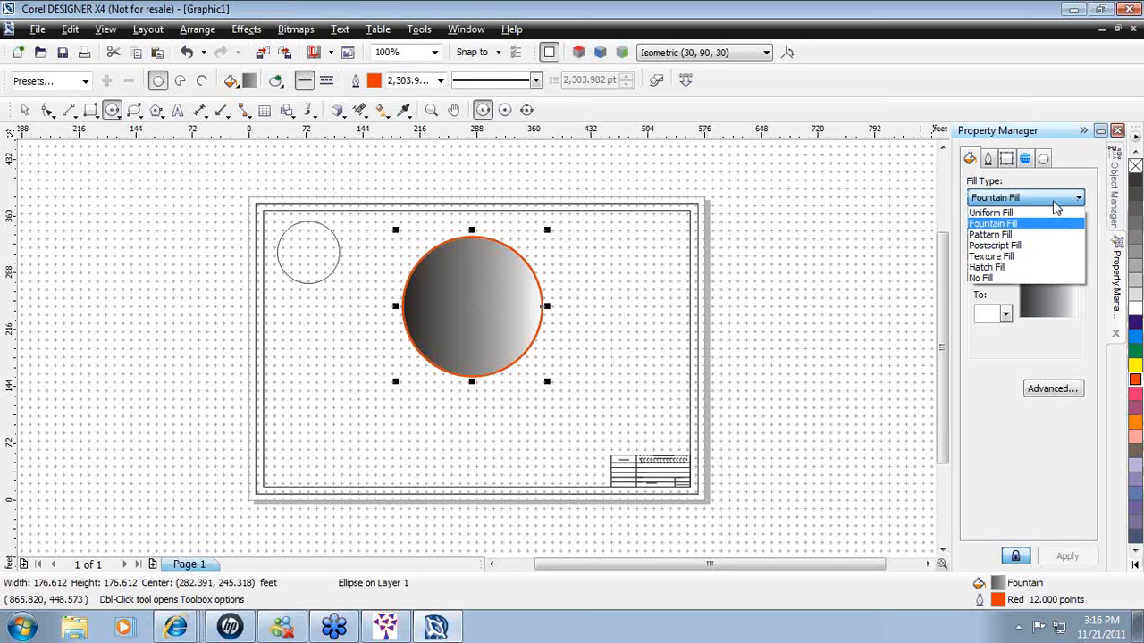
left_click(1001, 225)
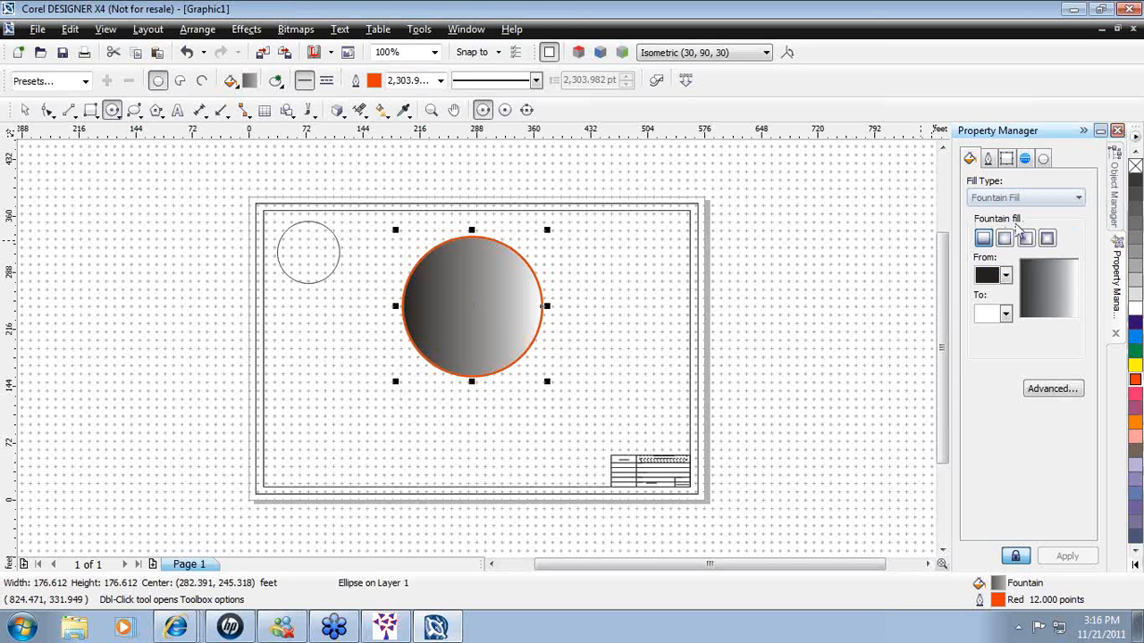
Step: Set the circle's linear fountain fill to blend from Green to Yellow
left_click(1005, 276)
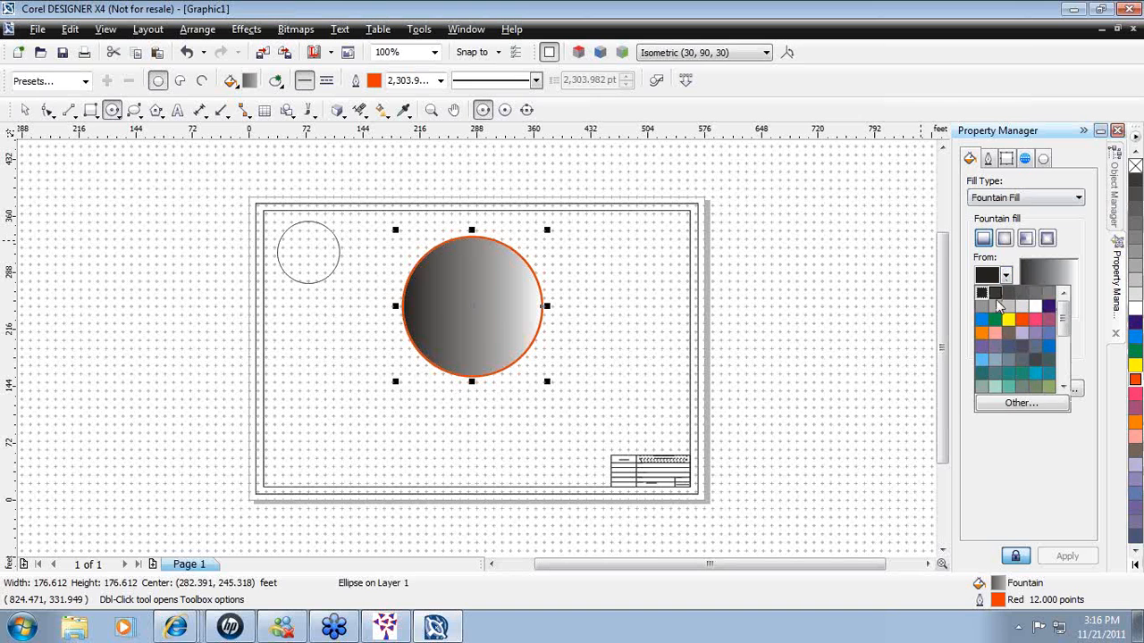
left_click(995, 319)
left_click(1005, 313)
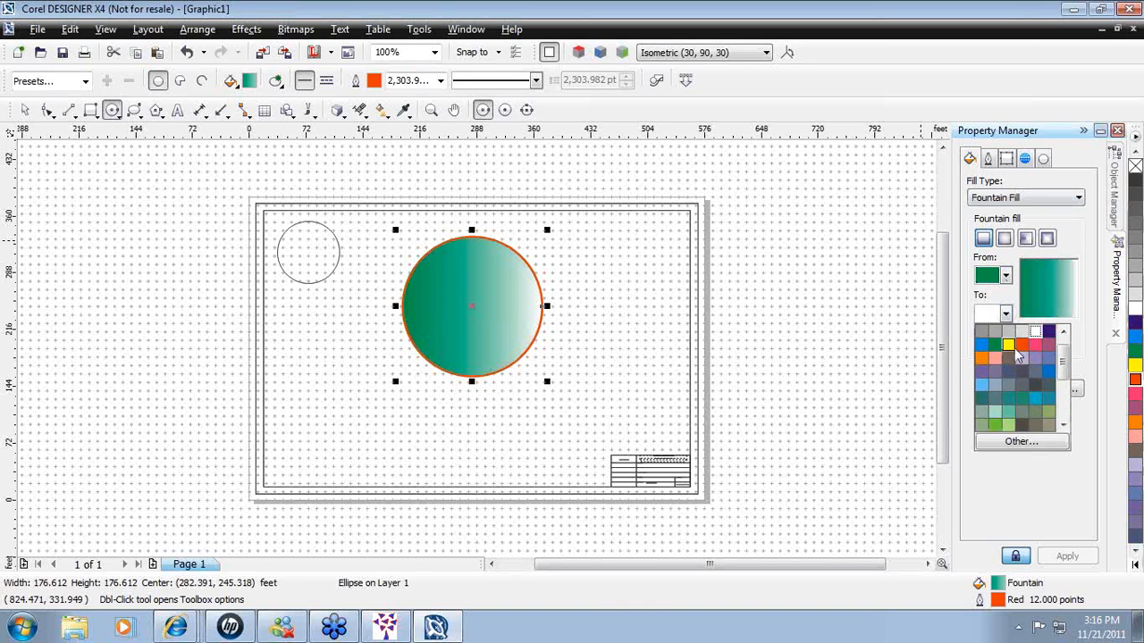
left_click(1008, 345)
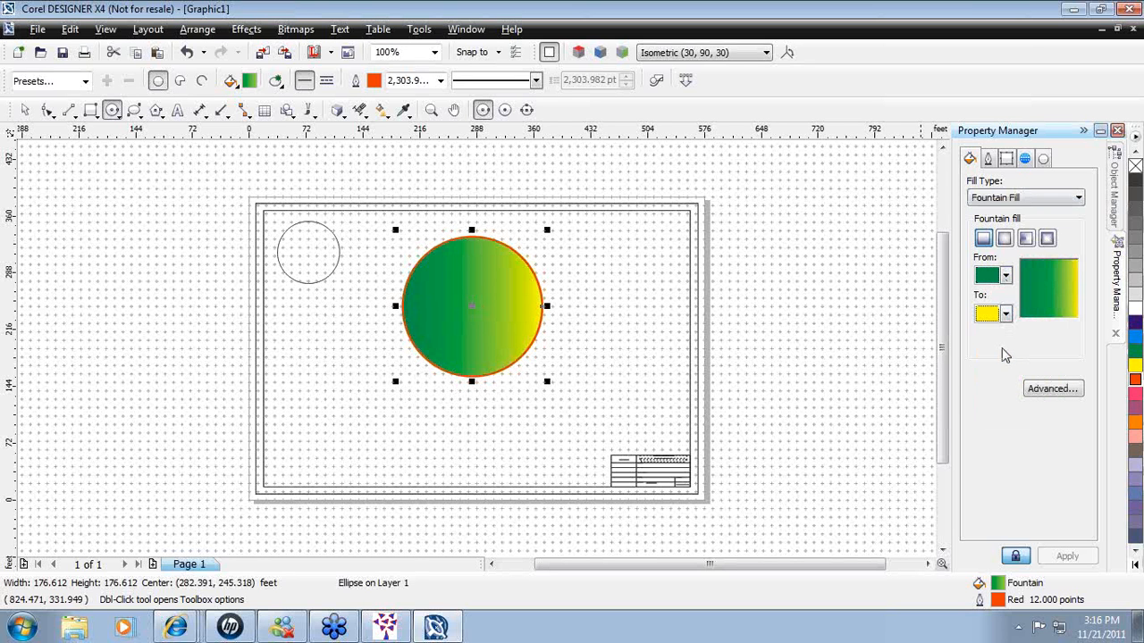
Step: Make the circle's fountain fill radial and swap its colors to blend from Yellow to Green
left_click(1005, 239)
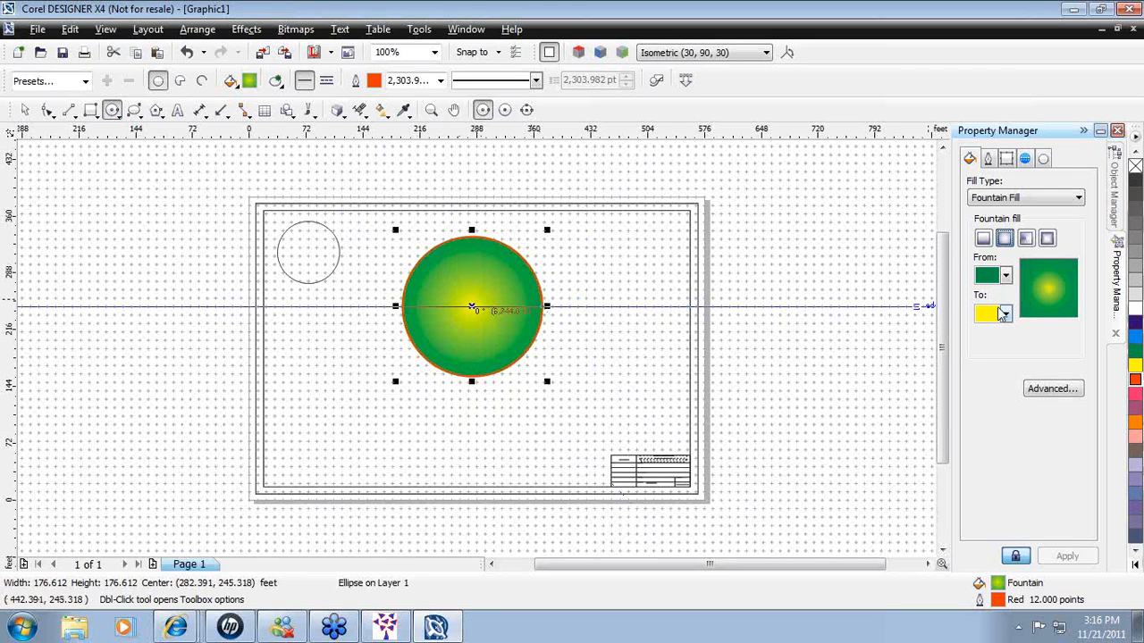
left_click(1007, 277)
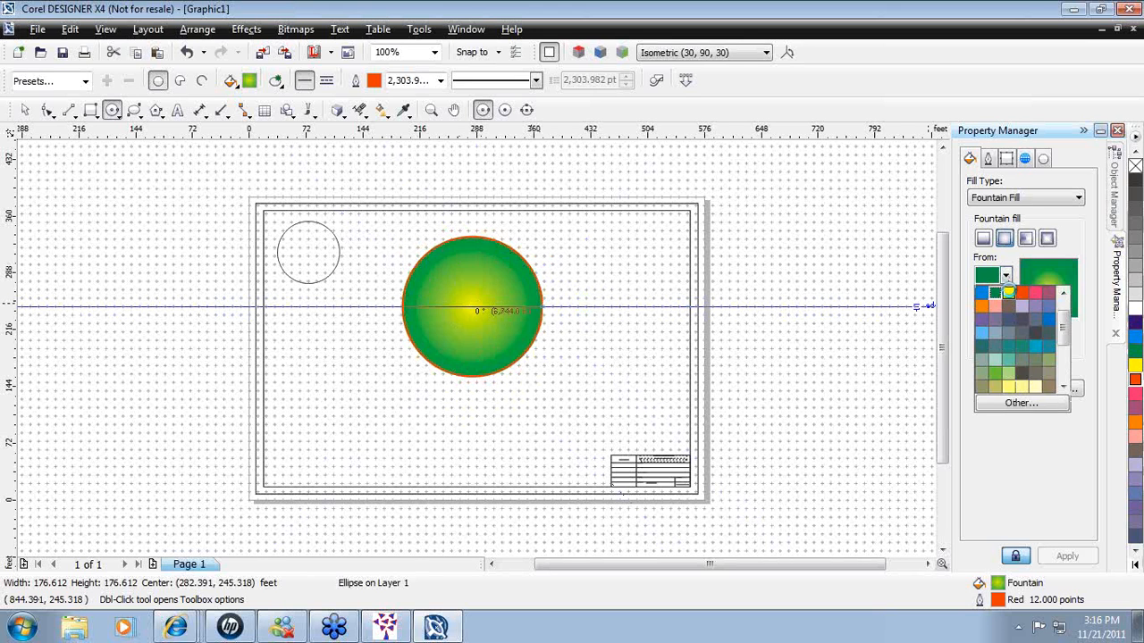
left_click(1008, 293)
left_click(1006, 314)
left_click(999, 338)
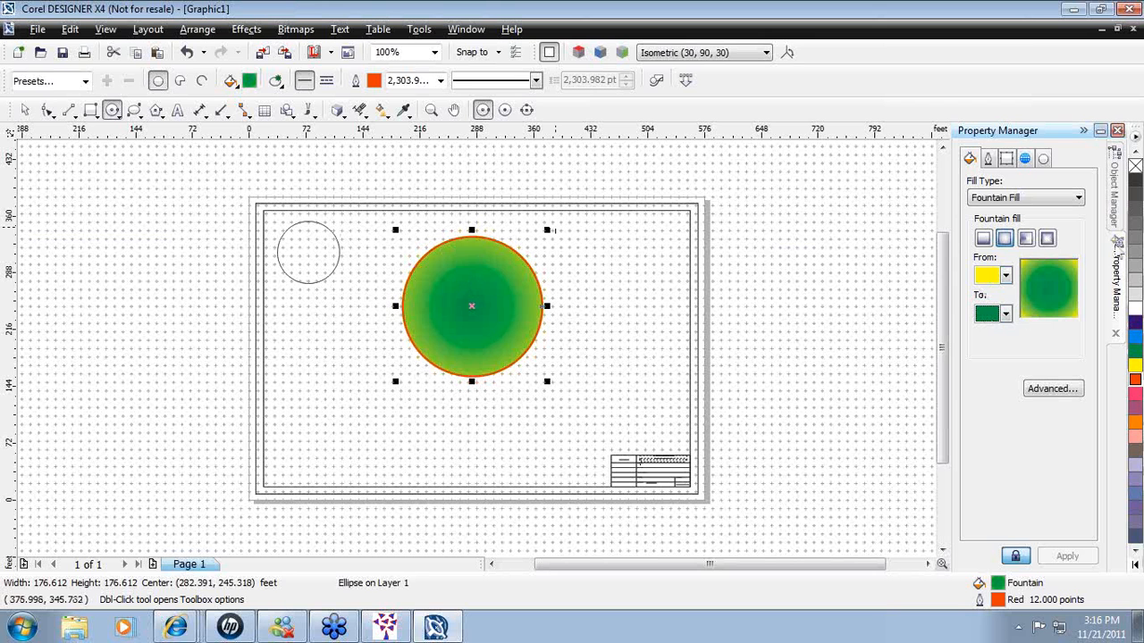
Step: Try a conical fountain fill on the circle, switch it to square, and set the outline color to Green
left_click(1026, 237)
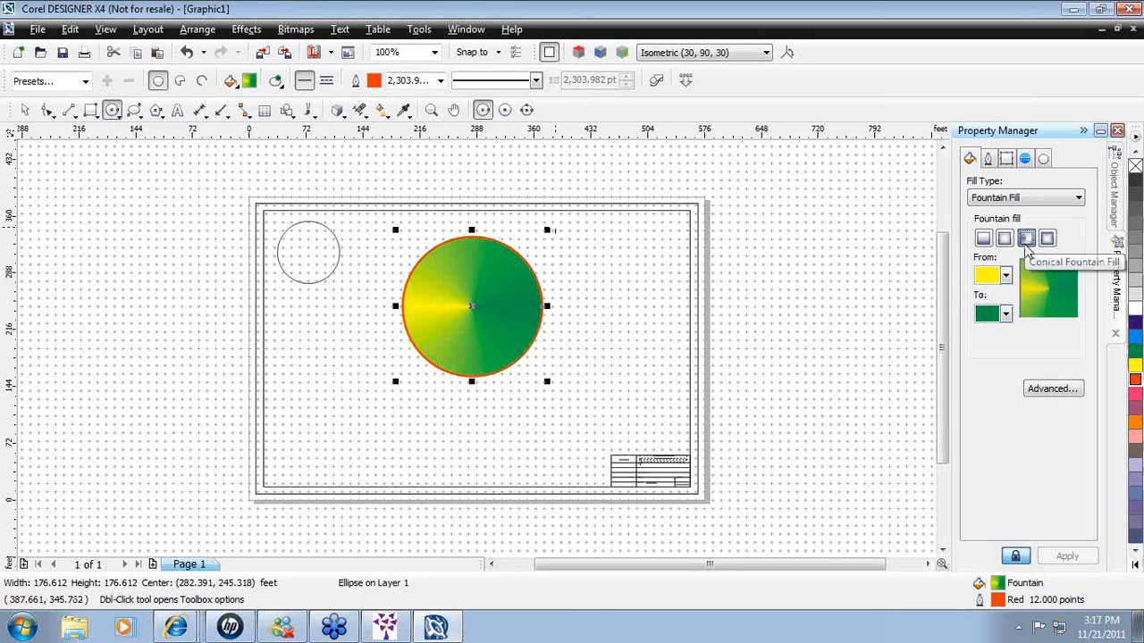
left_click(1049, 239)
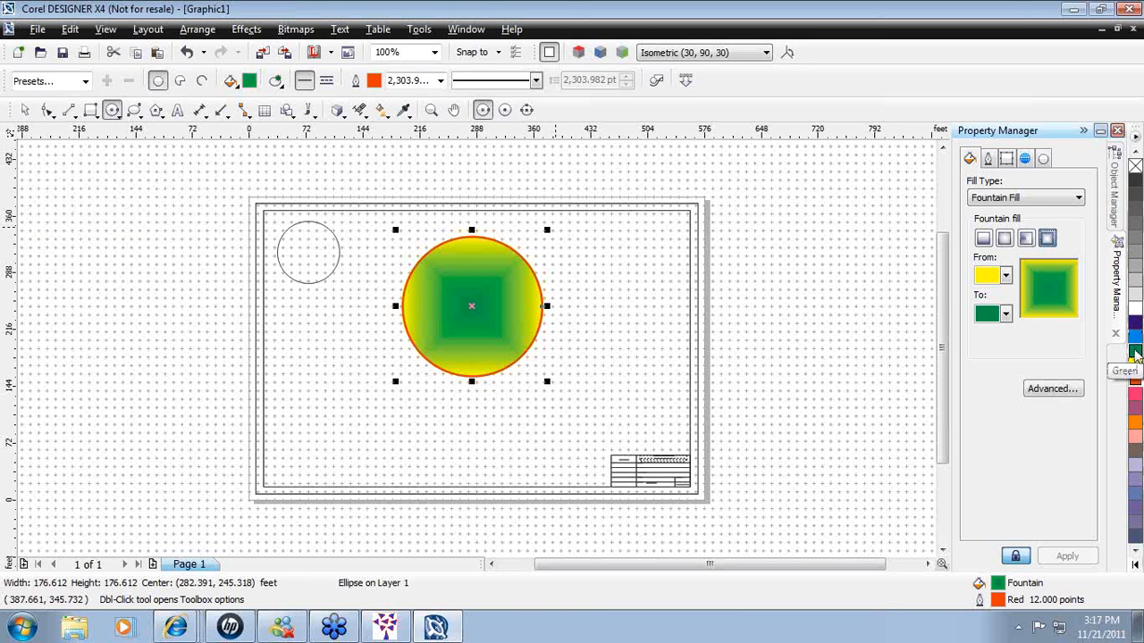
right_click(1135, 355)
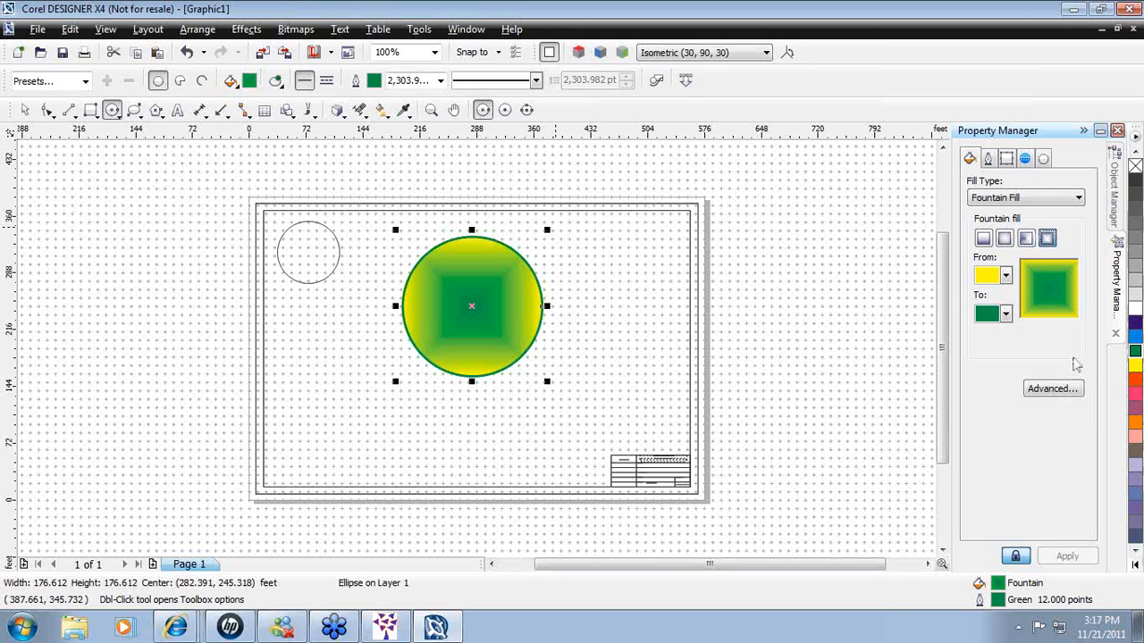
Step: Set the mid-point of the circle's square fountain fill to 91 in the advanced fill settings
left_click(1055, 393)
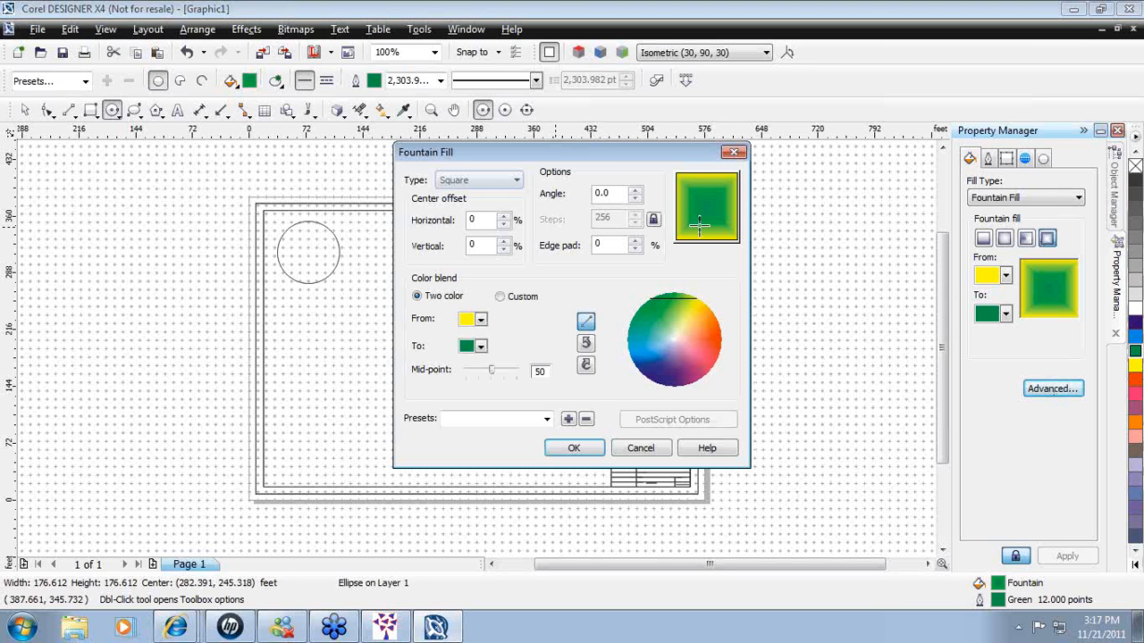
left_click_drag(597, 159, 801, 141)
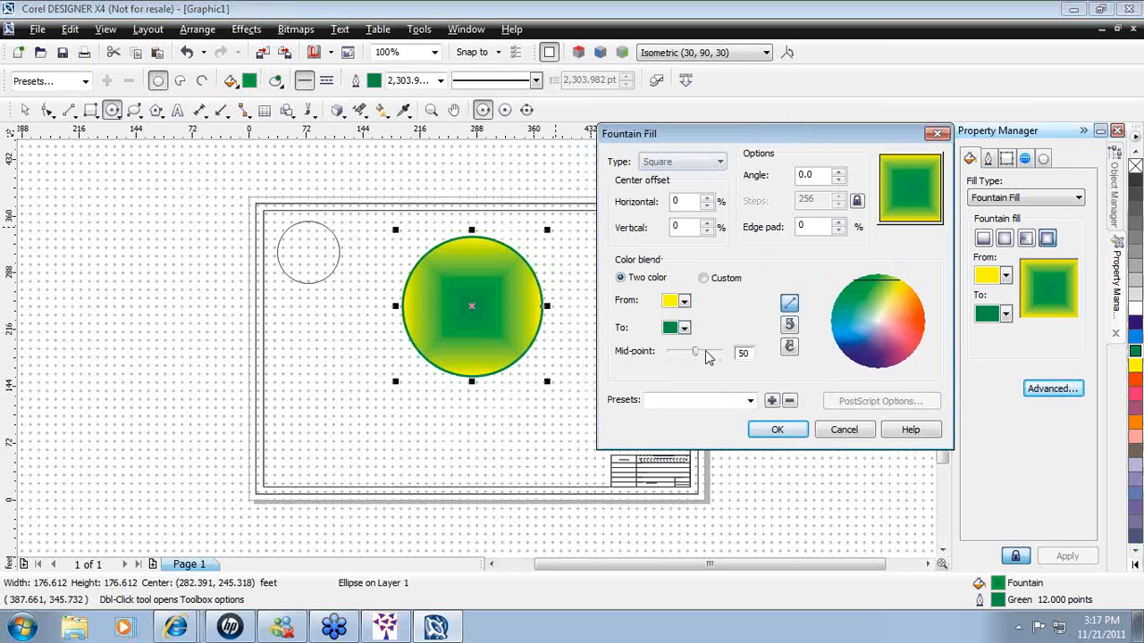
mouse_move(696, 353)
left_mouse_down()
mouse_move(678, 368)
mouse_move(680, 357)
mouse_move(731, 356)
mouse_move(674, 363)
mouse_move(722, 357)
mouse_move(693, 362)
mouse_move(705, 358)
left_mouse_up()
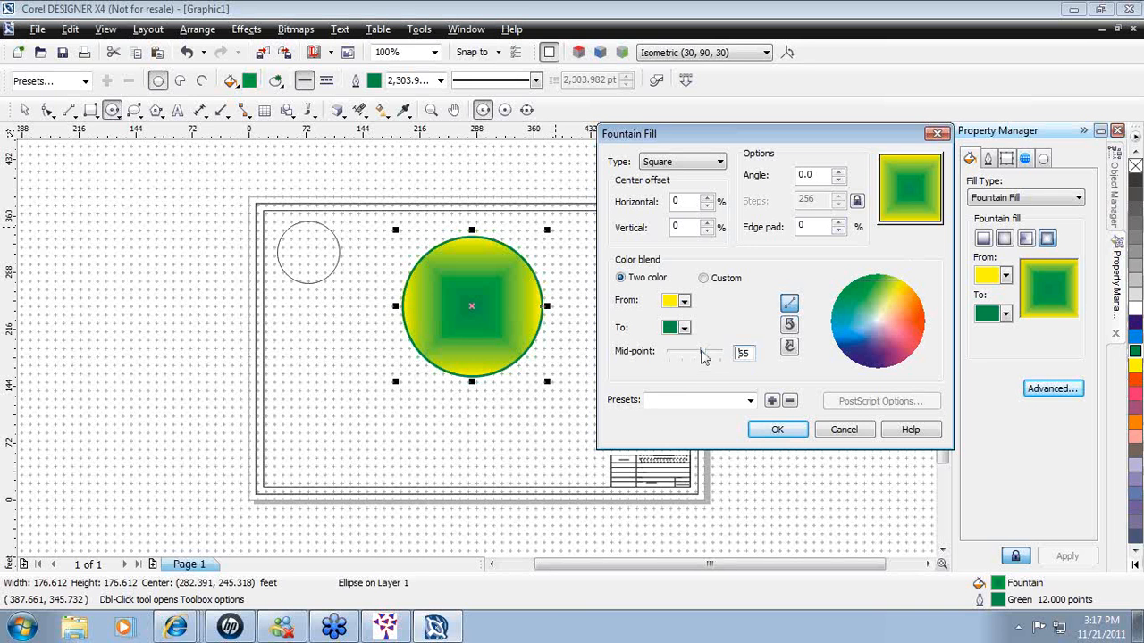
mouse_move(701, 357)
left_mouse_down()
mouse_move(681, 361)
mouse_move(733, 361)
mouse_move(702, 361)
mouse_move(717, 357)
left_mouse_up()
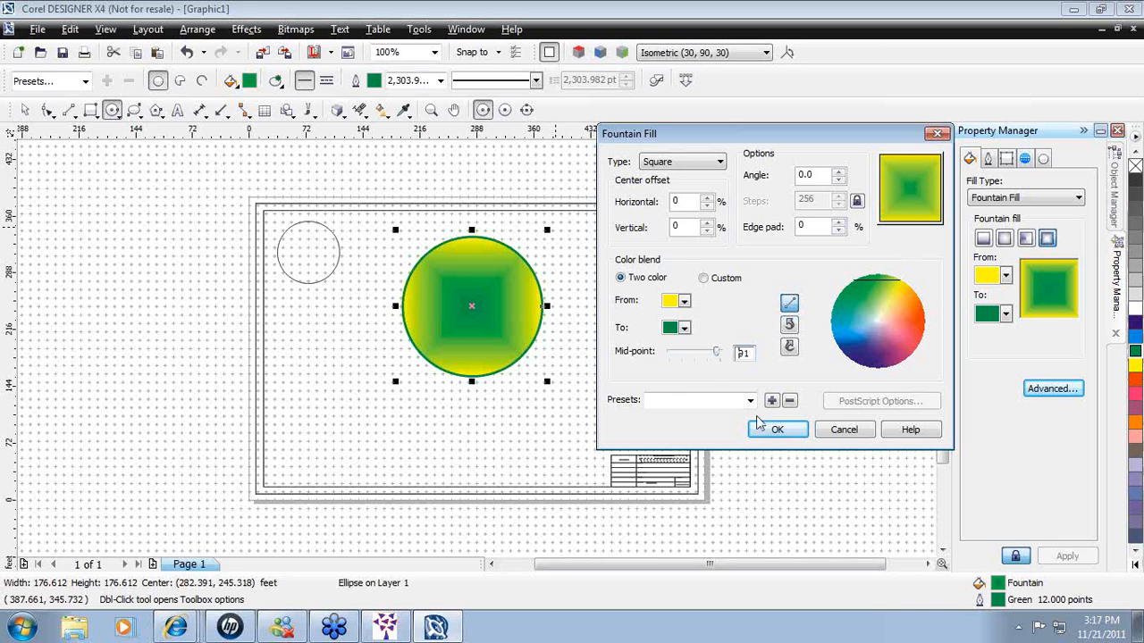
left_click(777, 432)
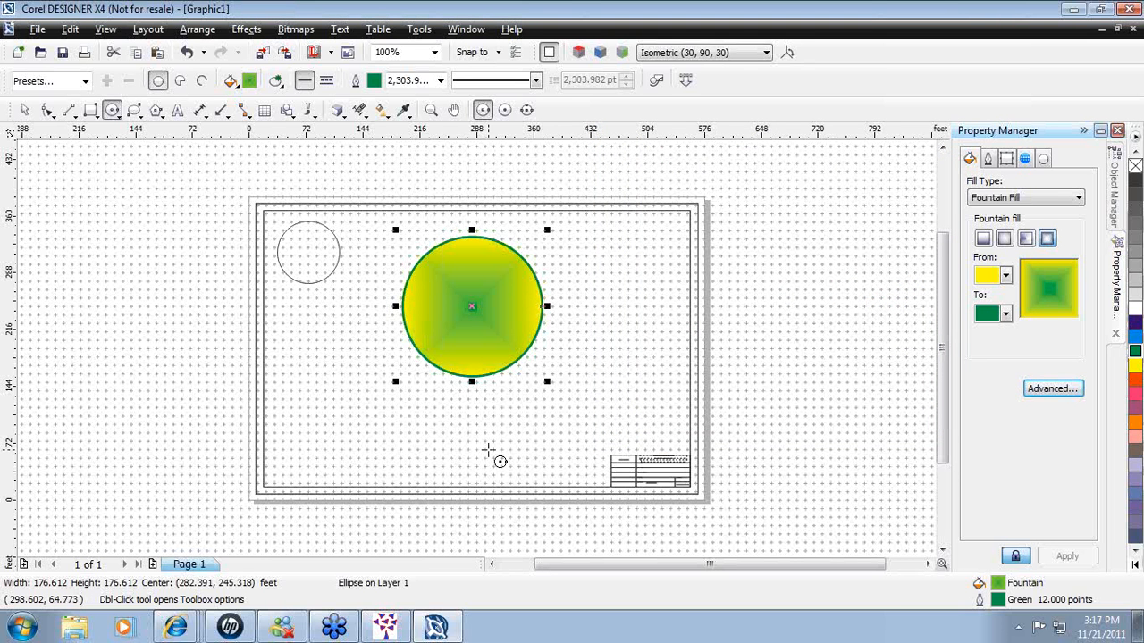
Step: Shrink the gradient-filled circle to about 115 feet in diameter and move it down and left, below the unfilled circle's level
left_click(27, 109)
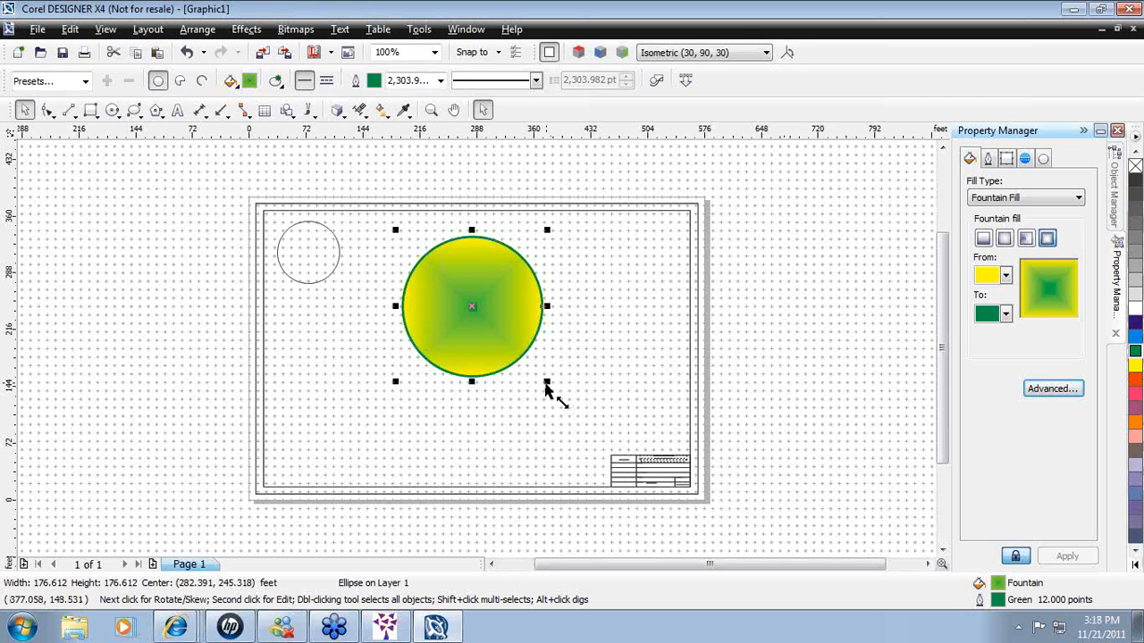
left_click_drag(547, 383, 497, 332)
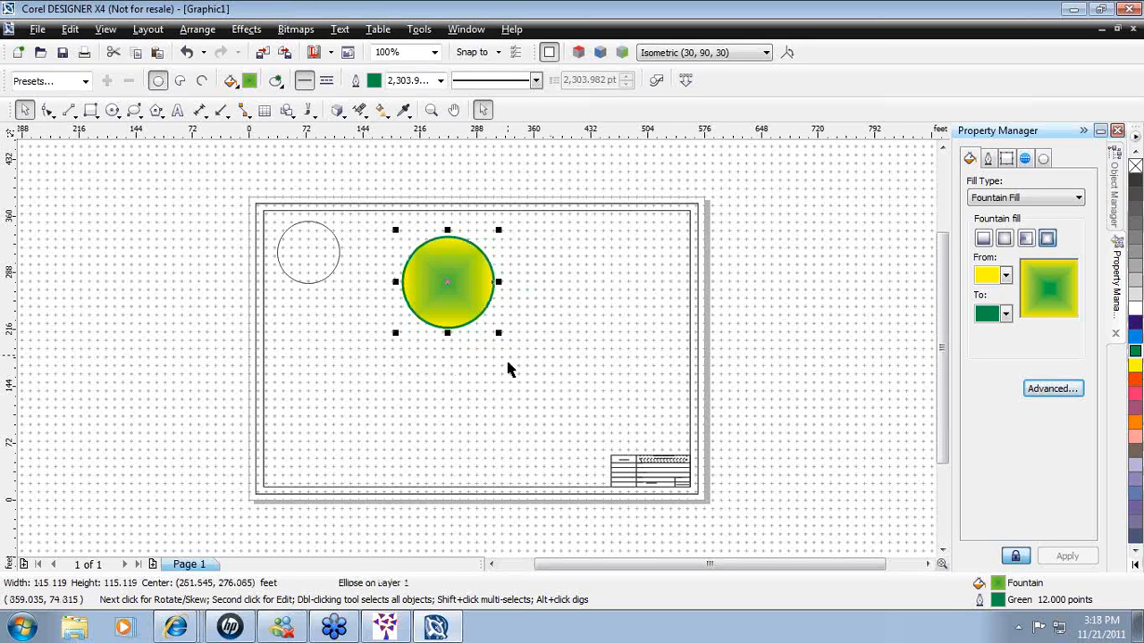
left_click_drag(451, 295, 408, 338)
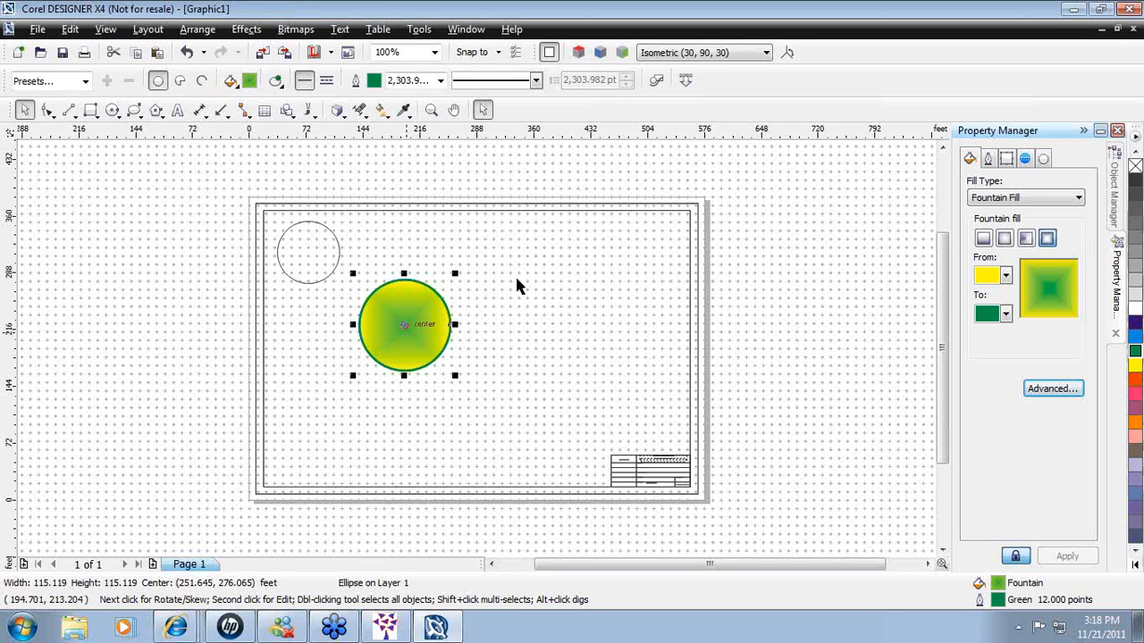